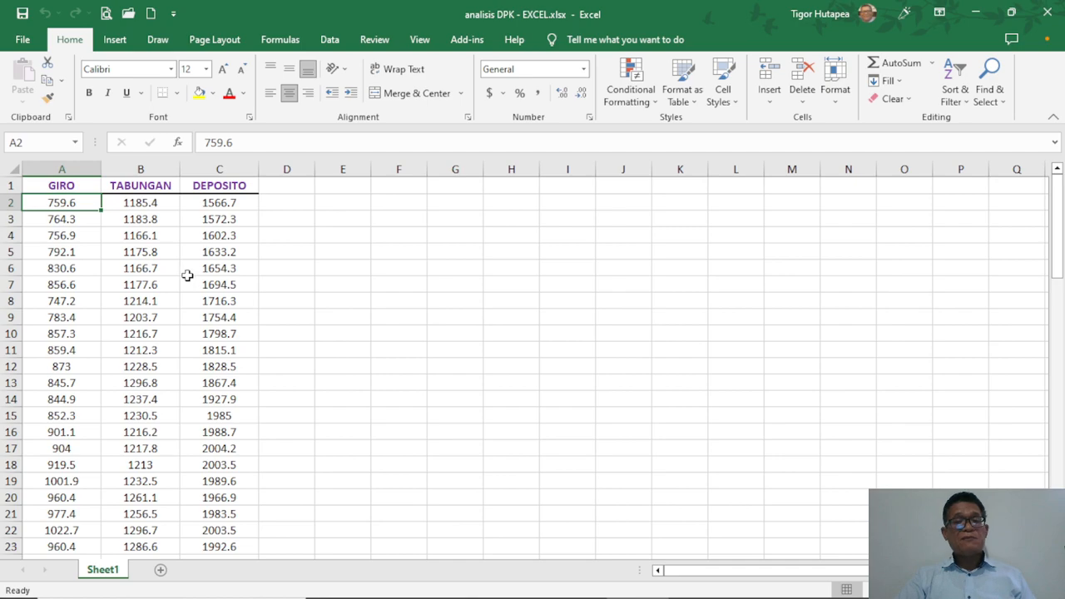
Start a Descriptive Statistics analysis with cells A2:C82 as the input range.
click(329, 44)
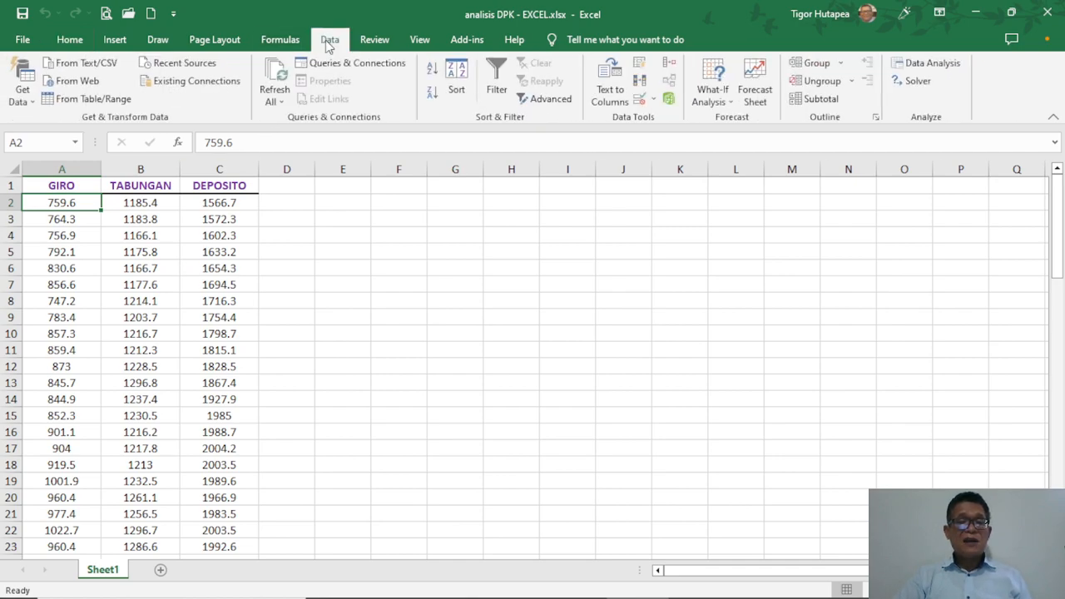
click(929, 65)
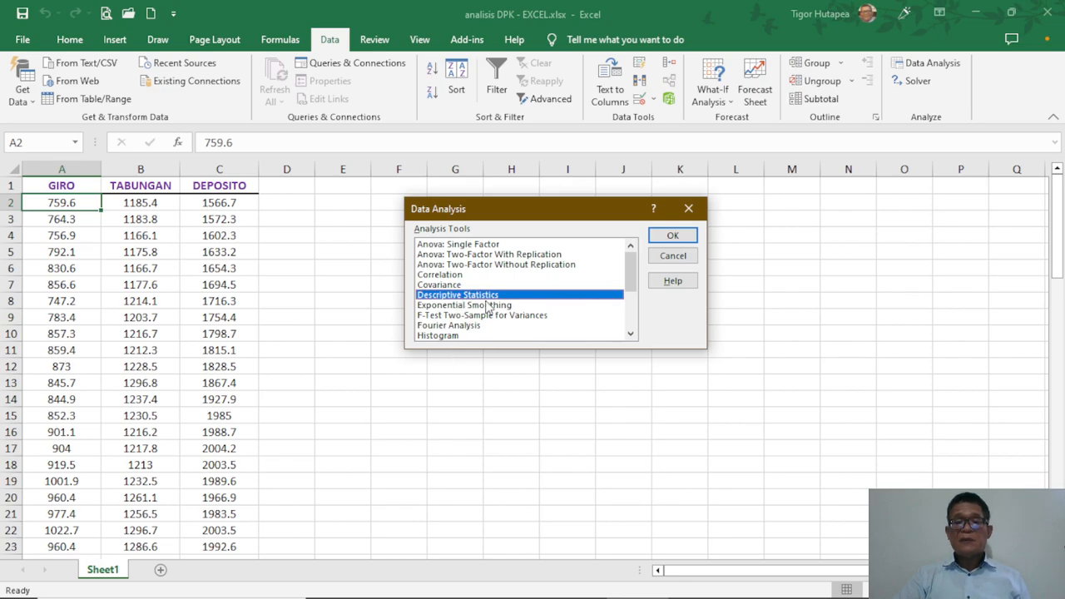
click(670, 237)
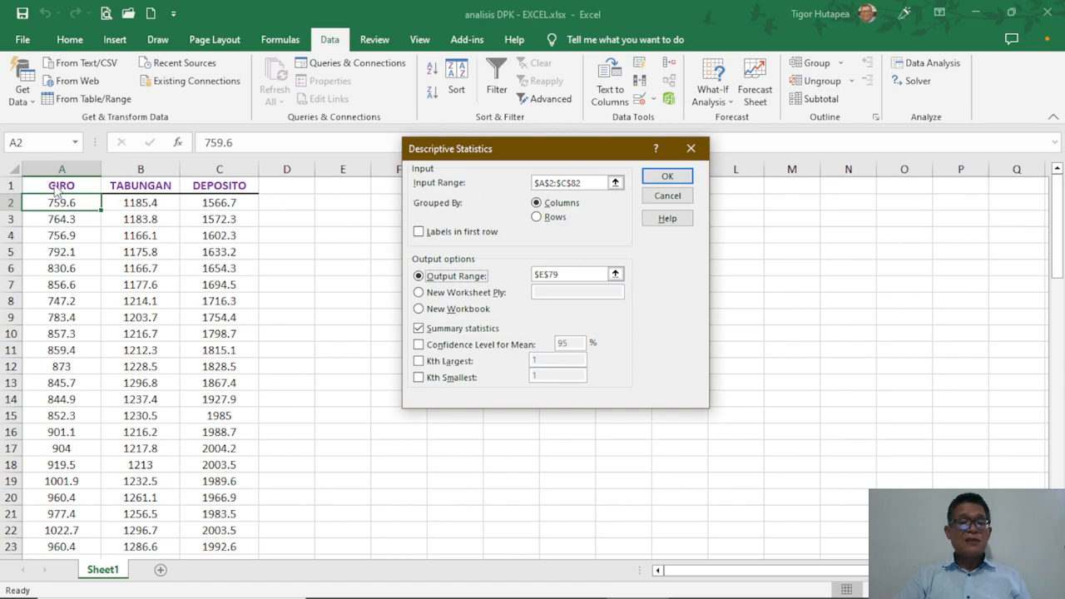
click(592, 182)
key(BackSpace)
key(BackSpace)
key(BackSpace)
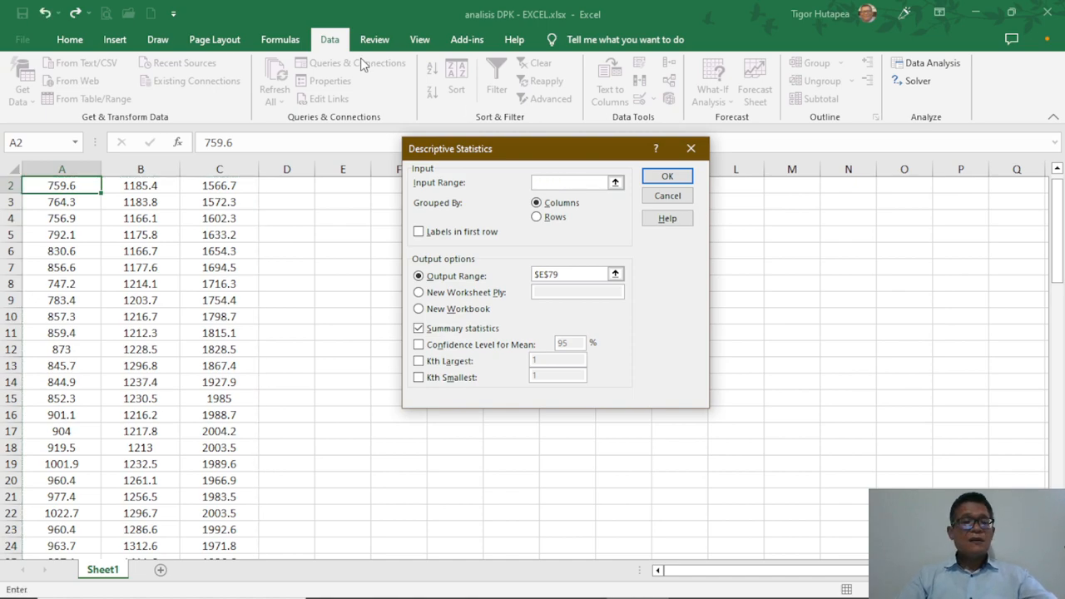
scroll(62, 193, up, 1)
click(61, 206)
key(shift+Right)
key(shift+Right)
key(shift+Down)
key(shift+Down)
key(shift+Down)
key(shift+Down)
key(shift+Down)
key(shift+Down)
key(shift+Down)
key(shift+Down)
key(shift+Down)
key(shift+Down)
key(shift+Down)
key(shift+Down)
key(shift+Down)
key(shift+Down)
key(shift+Down)
key(shift+Down)
key(shift+Down)
key(shift+Down)
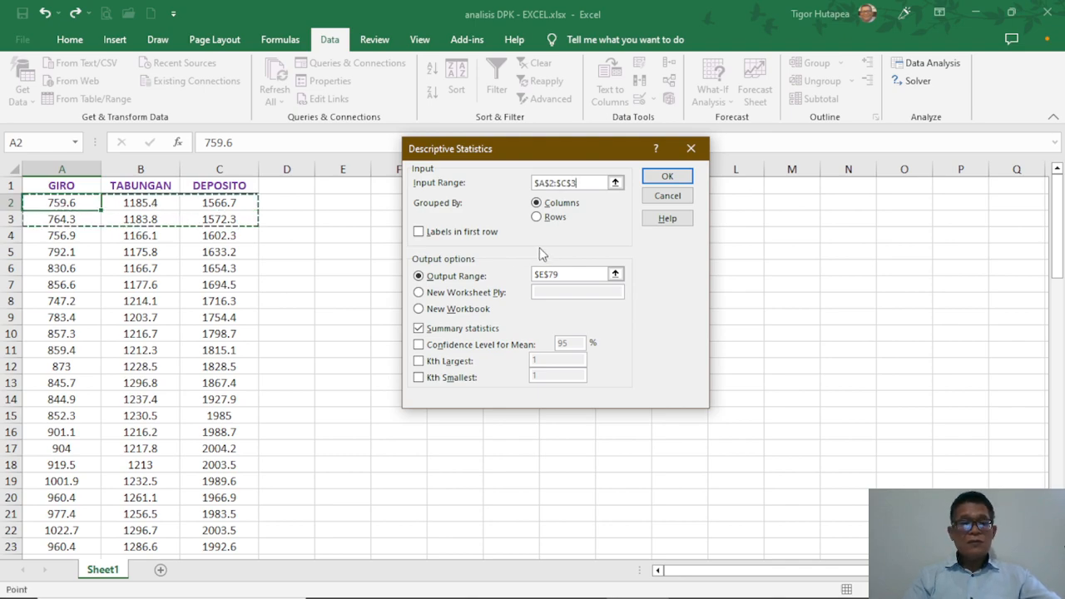
key(shift+Down)
key(shift+Down)
key(shift+Down)
key(shift+Down)
key(shift+Down)
key(shift+Down)
key(shift+Down)
key(shift+Down)
key(shift+Down)
key(shift+Down)
key(shift+Down)
key(shift+Down)
key(shift+Down)
key(shift+Down)
key(shift+Down)
key(shift+Down)
key(shift+Down)
key(shift+Down)
key(shift+Down)
key(shift+Down)
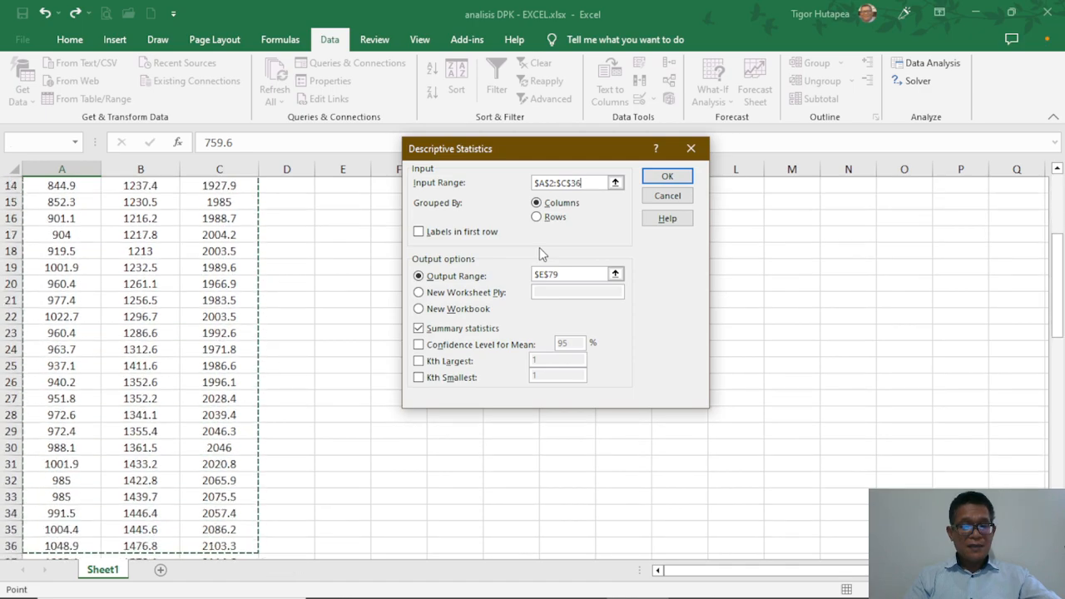
key(shift+Down)
key(shift+Down)
key(shift+Down)
key(shift+Down)
key(shift+Down)
key(shift+Down)
key(shift+Down)
key(shift+Down)
key(shift+Down)
key(shift+Down)
key(shift+Down)
key(shift+Down)
key(shift+Down)
key(shift+Down)
key(shift+Down)
key(shift+Down)
key(shift+Down)
key(shift+Down)
key(shift+Down)
key(shift+Down)
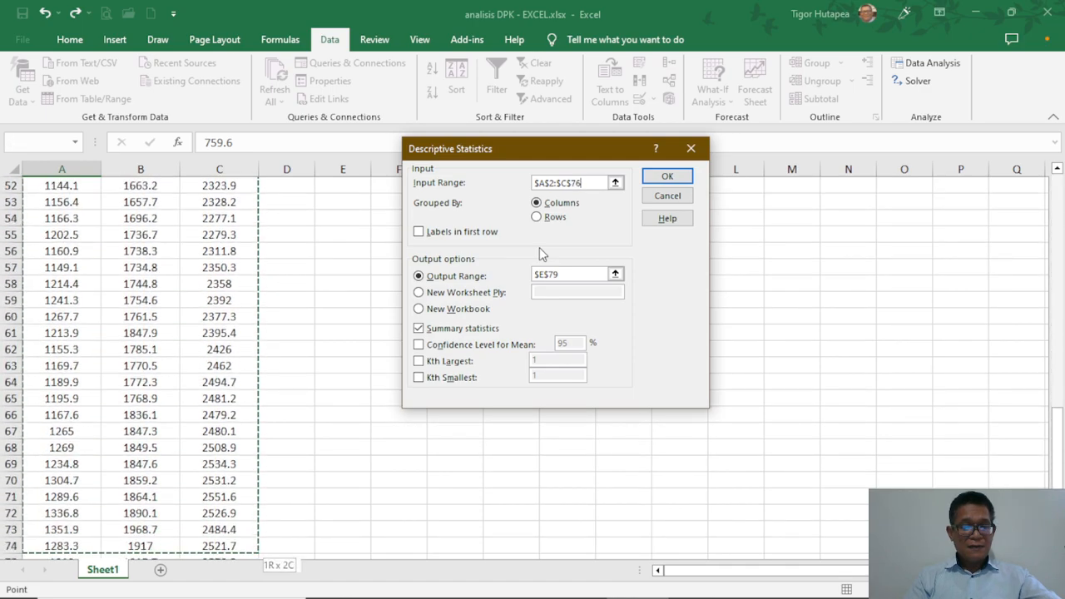
key(shift+Up)
key(shift+Up)
key(shift+Up)
key(shift+Up)
key(shift+Up)
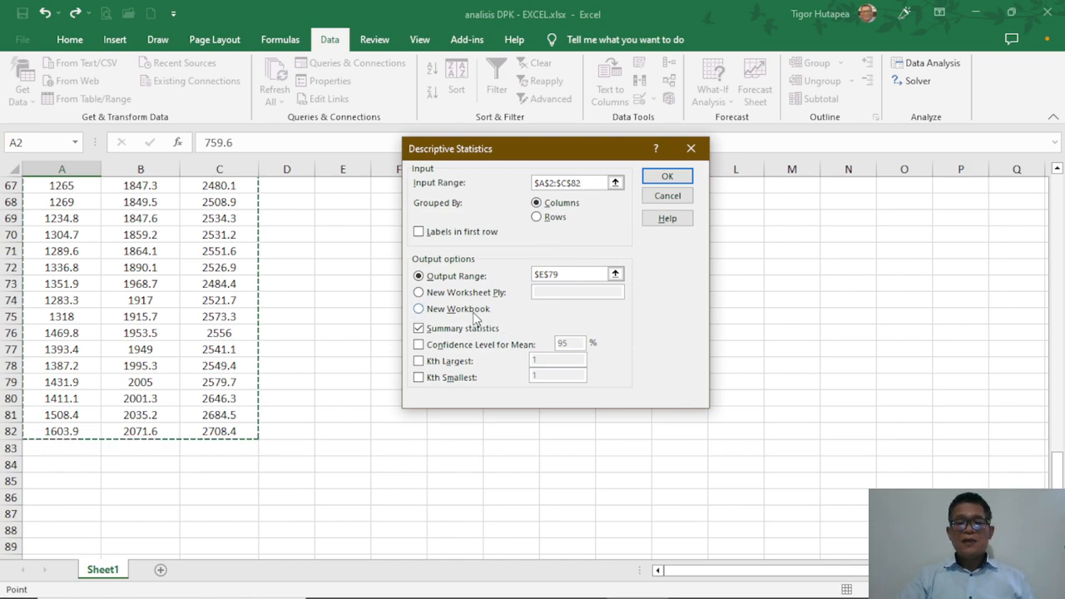
Output the summary statistics to the current sheet starting at cell E70 and run the analysis.
click(420, 330)
click(418, 330)
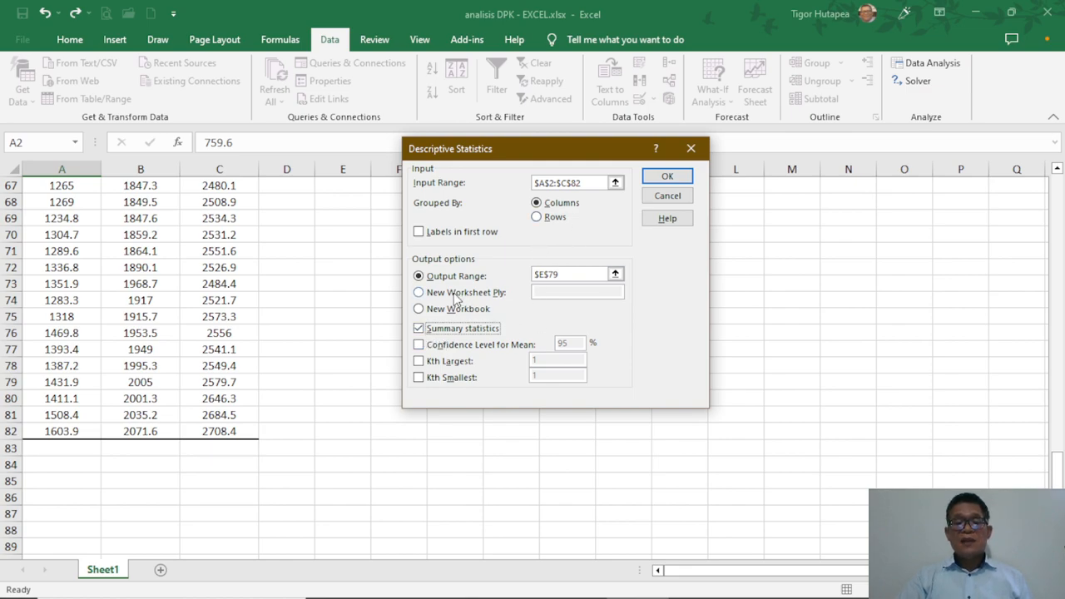
click(420, 279)
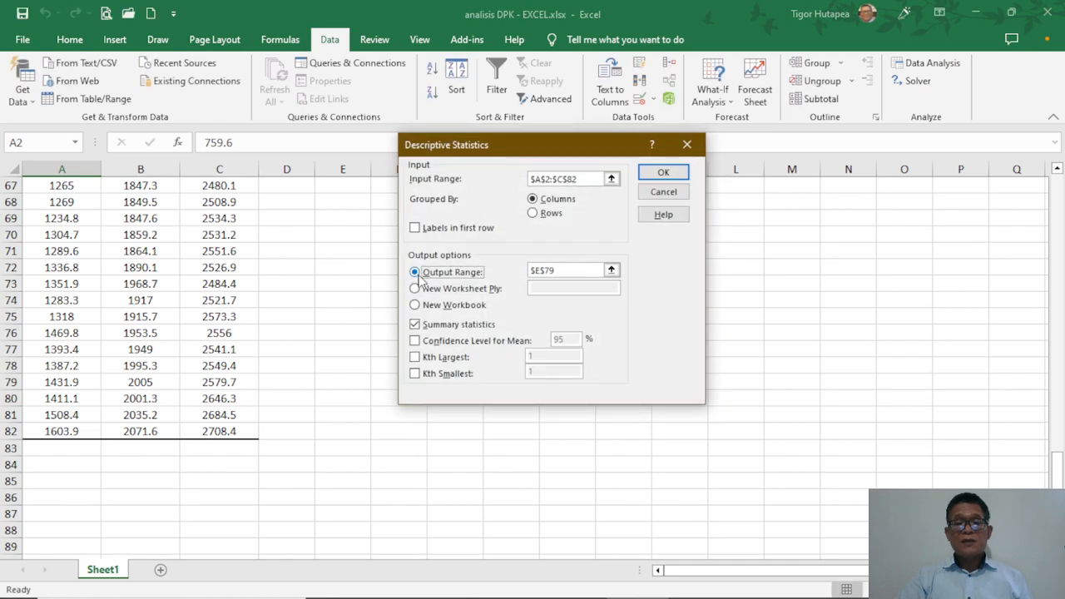
click(416, 275)
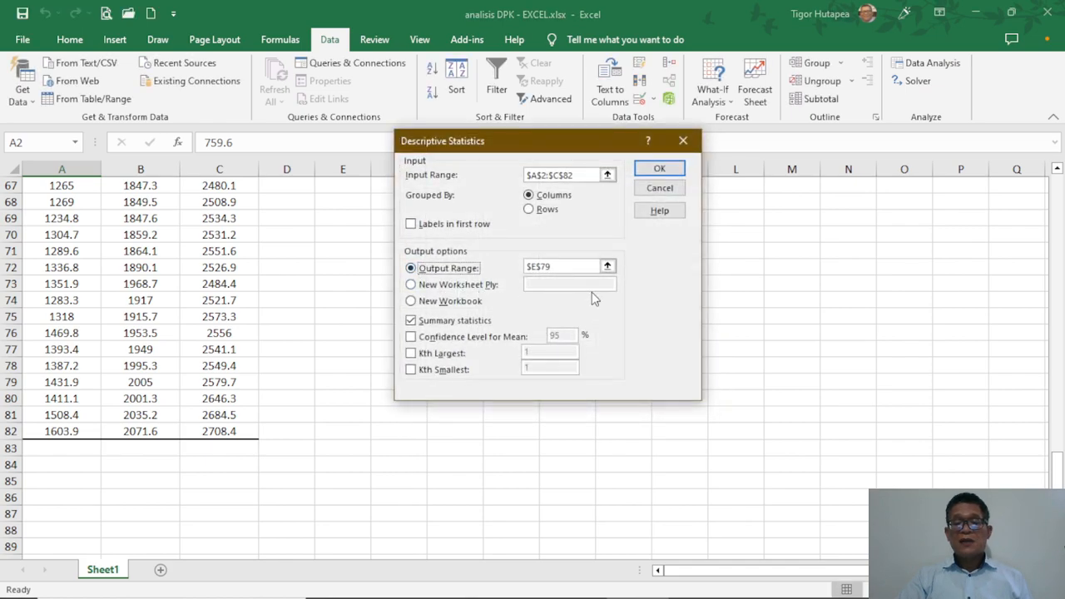
click(555, 266)
key(BackSpace)
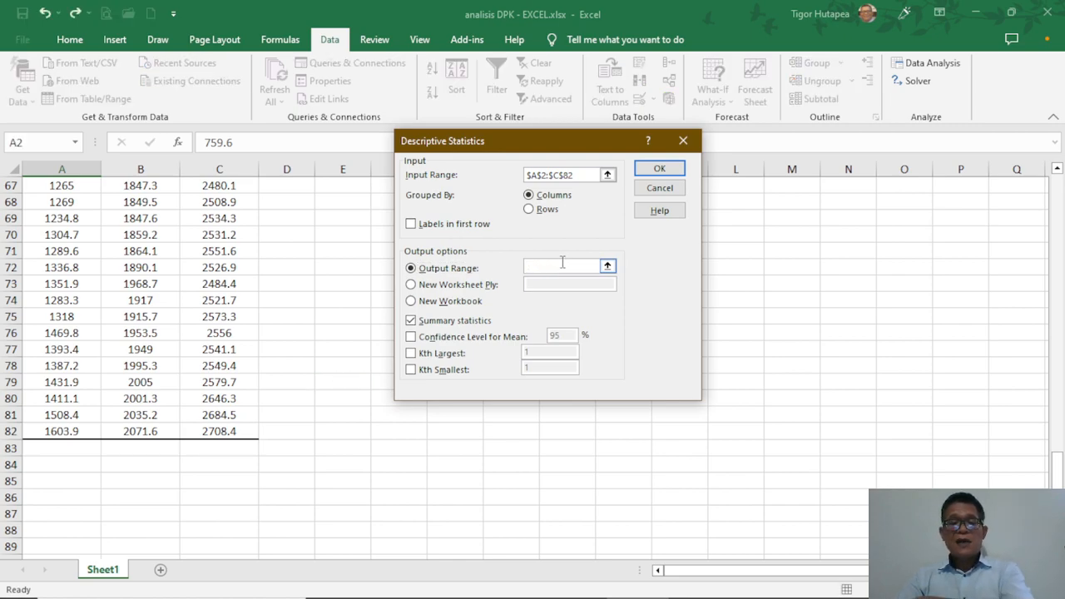
click(608, 267)
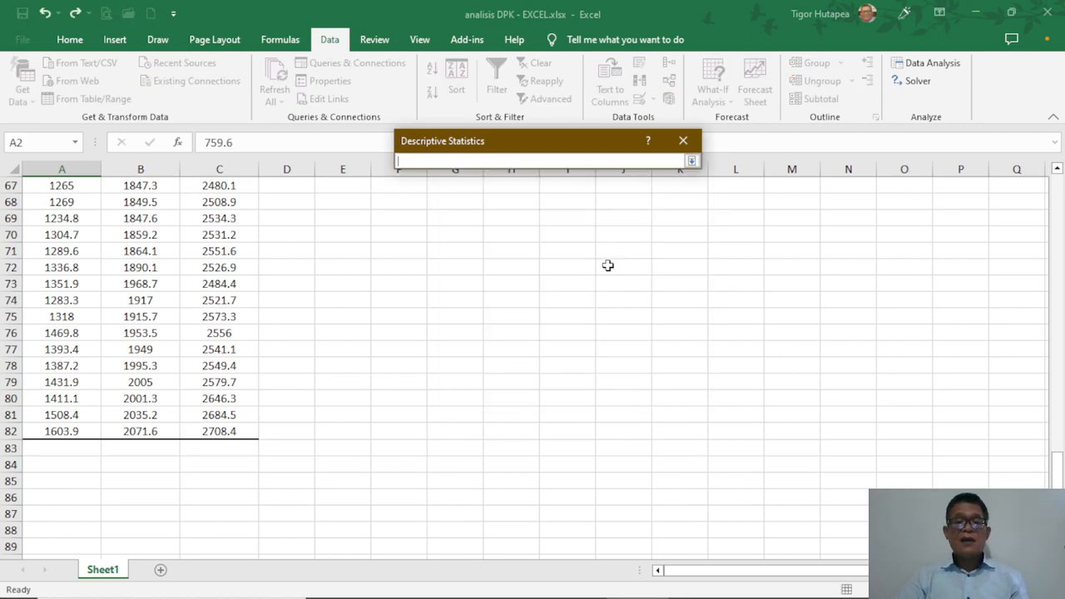
click(330, 238)
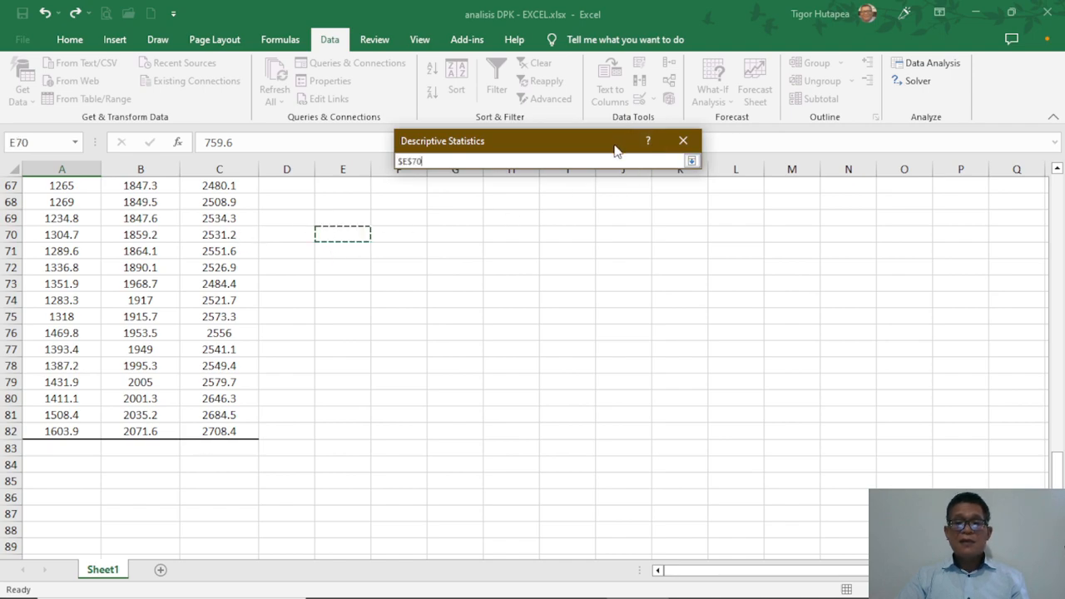
click(691, 160)
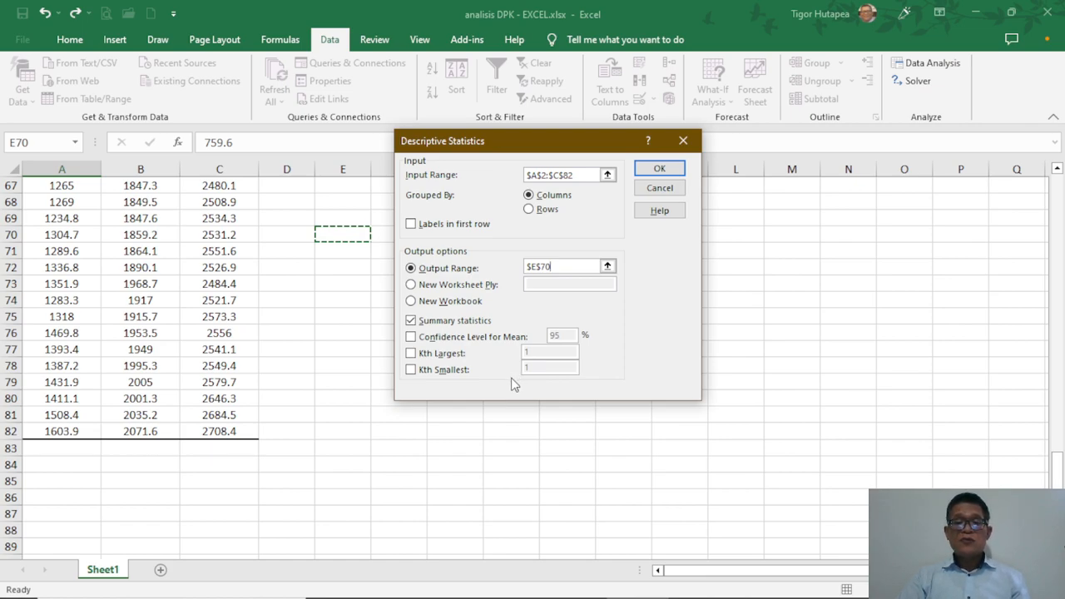
click(659, 168)
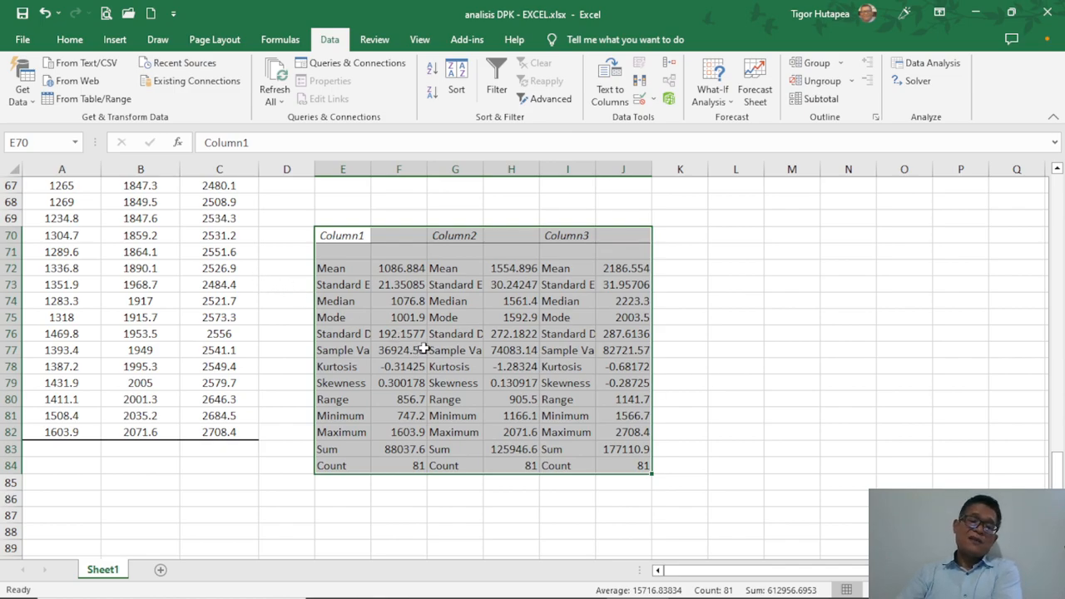
Format the descriptive statistics results in E70:J84 as Number with 2 decimal places.
right_click(415, 265)
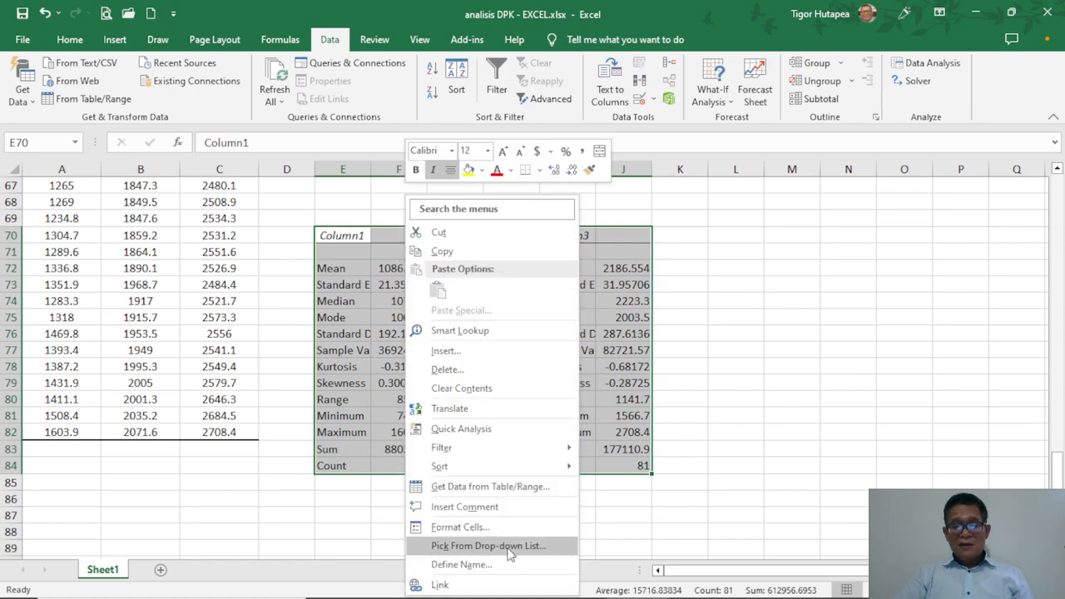
click(452, 532)
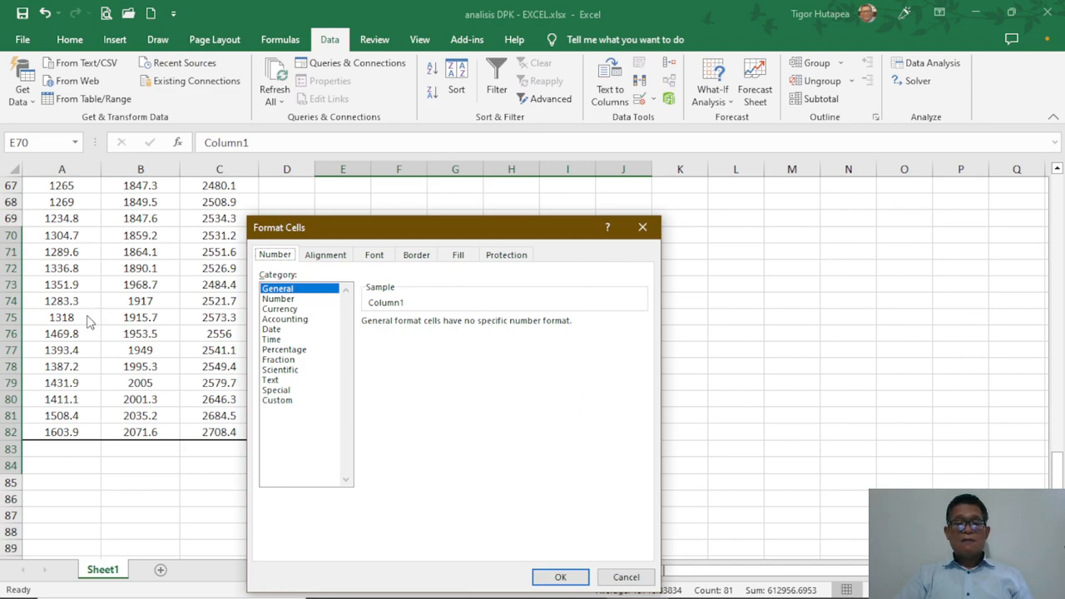
click(282, 300)
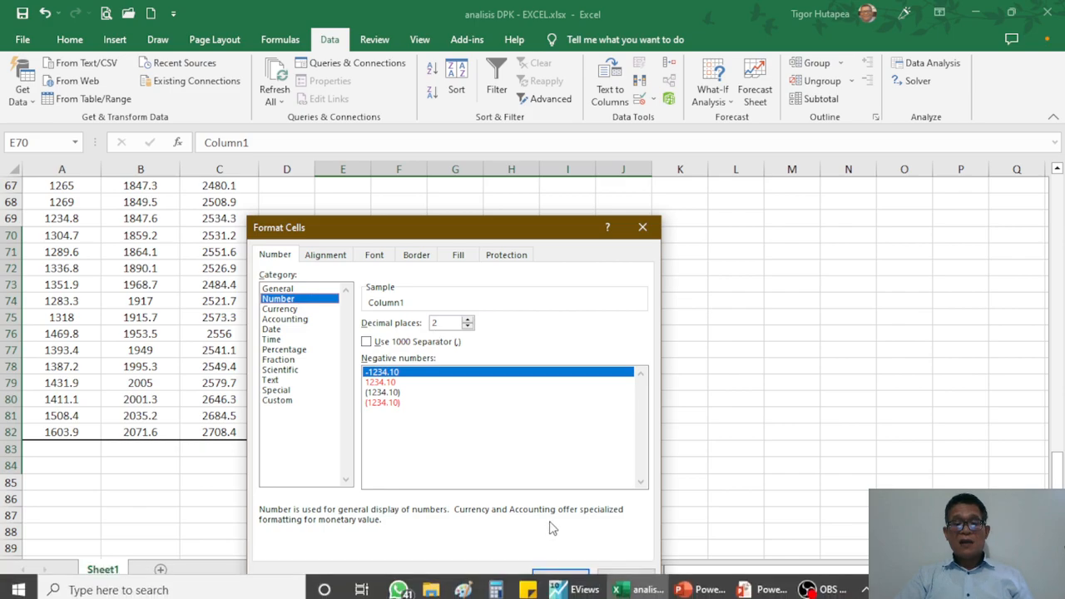
click(561, 576)
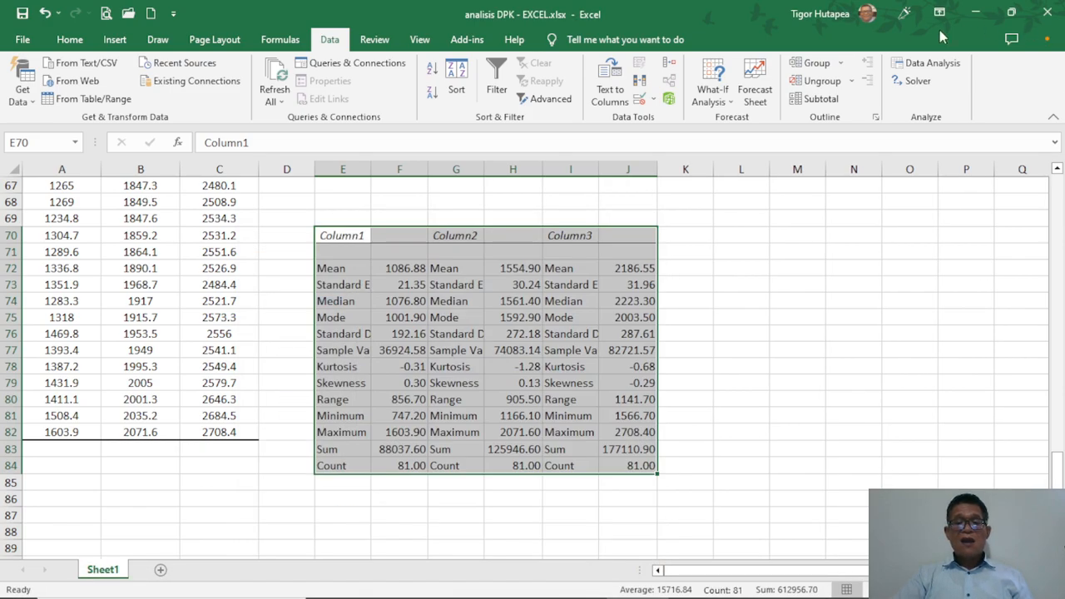
Set the width of columns E through J to 15.
click(343, 178)
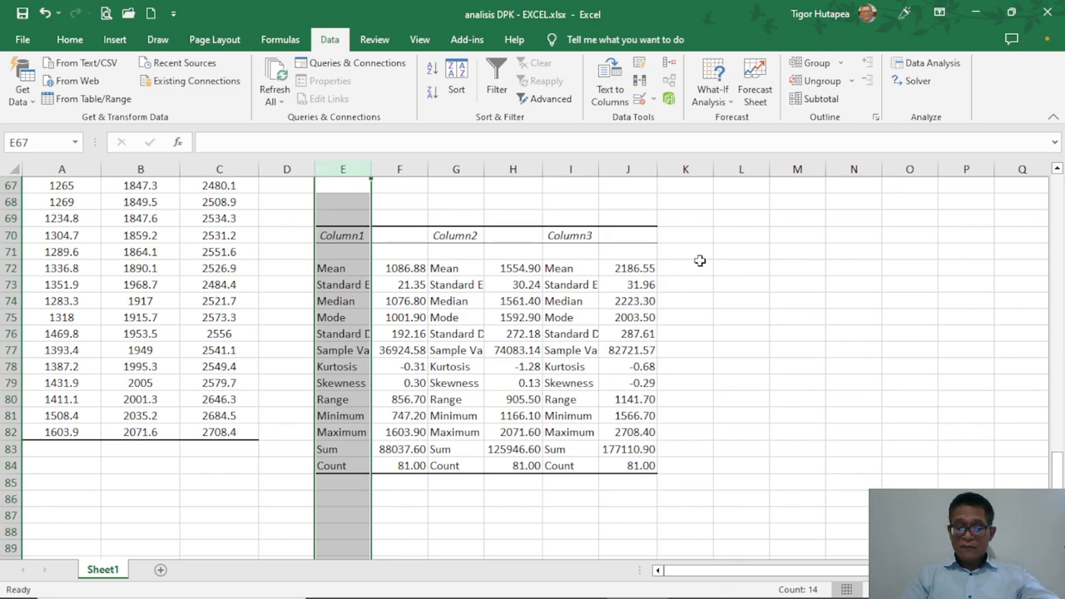
key(shift+Right)
key(shift+Right)
key(shift+Right)
key(shift+Right)
key(shift+Right)
key(shift+Right)
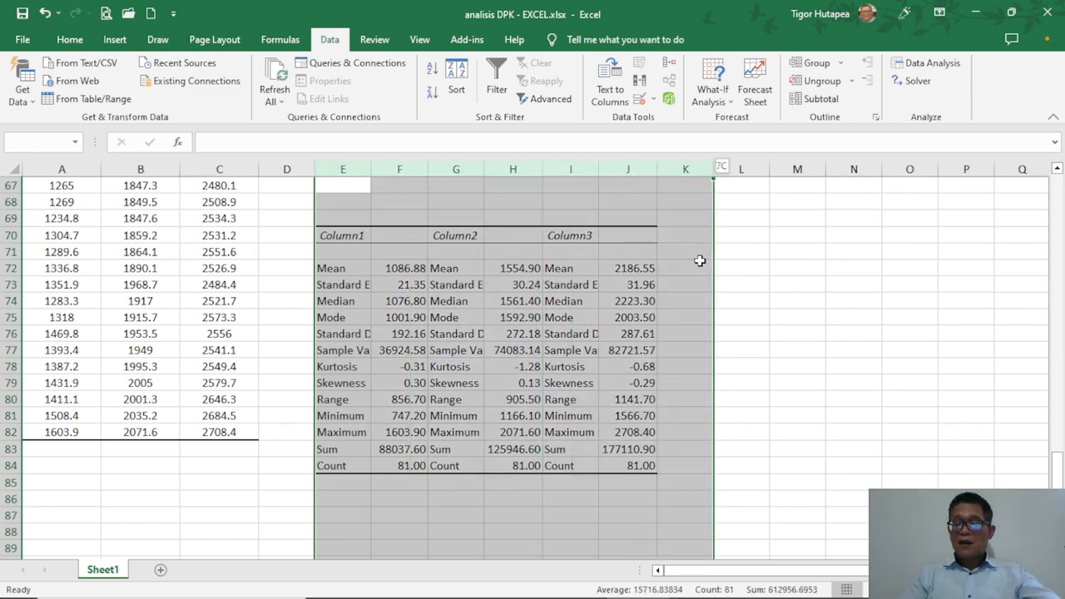
key(shift+Left)
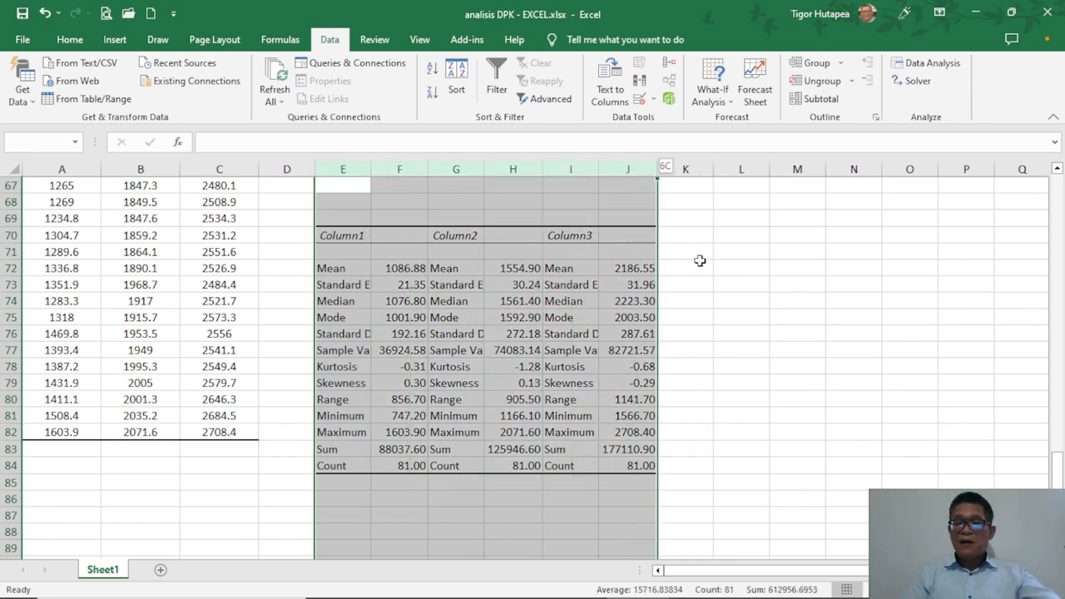
right_click(536, 198)
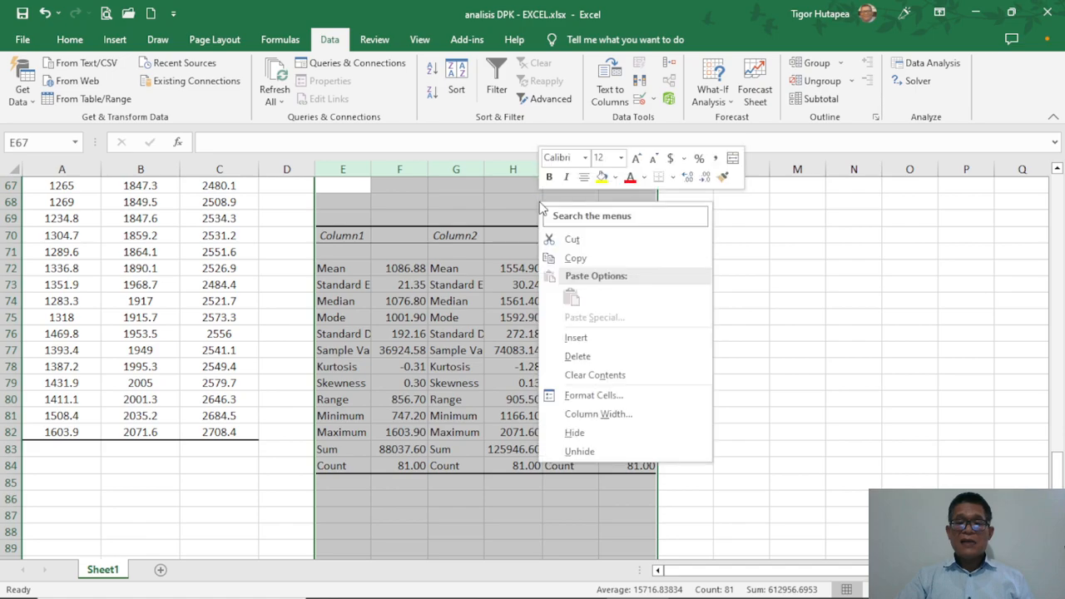
click(576, 416)
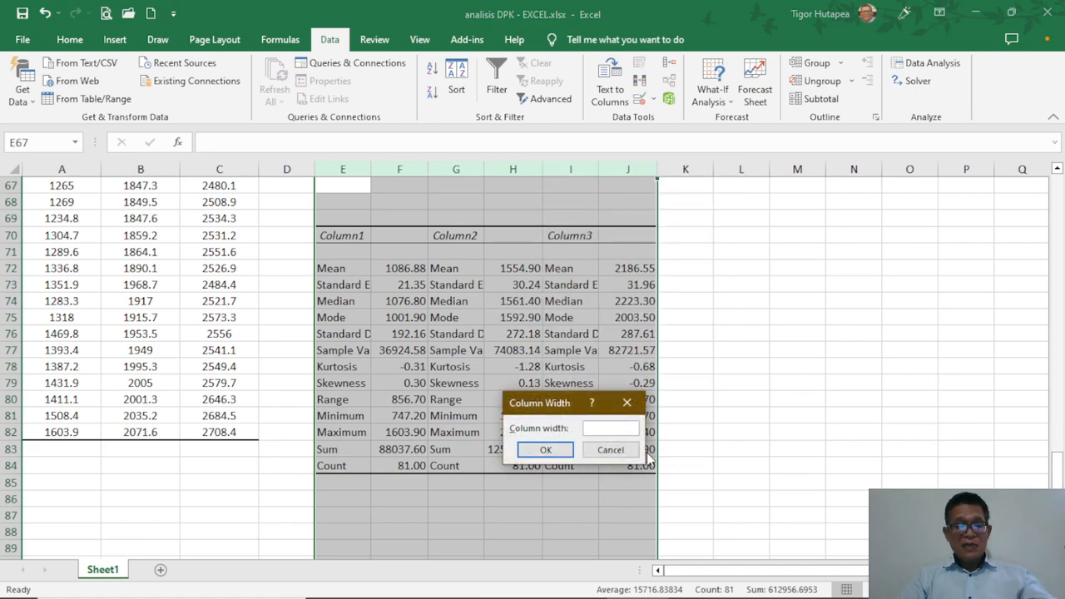
text(15)
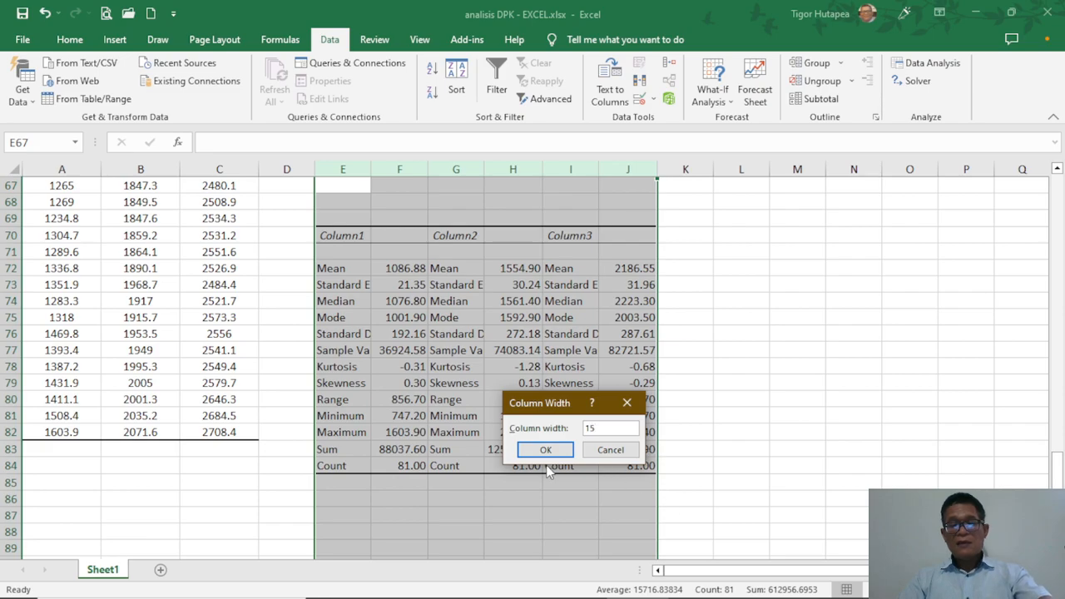
click(539, 451)
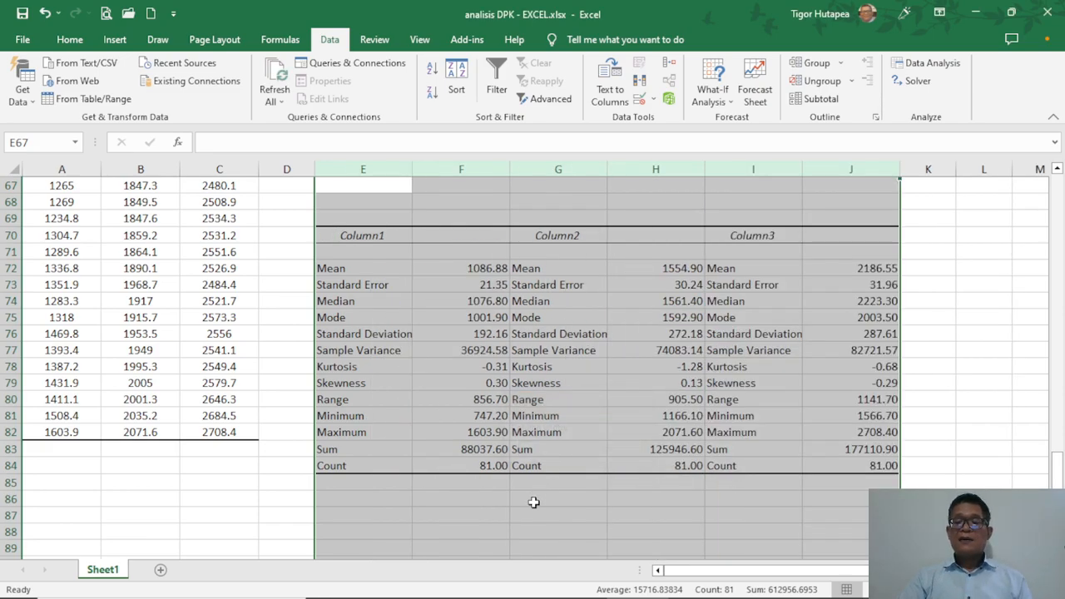
click(532, 500)
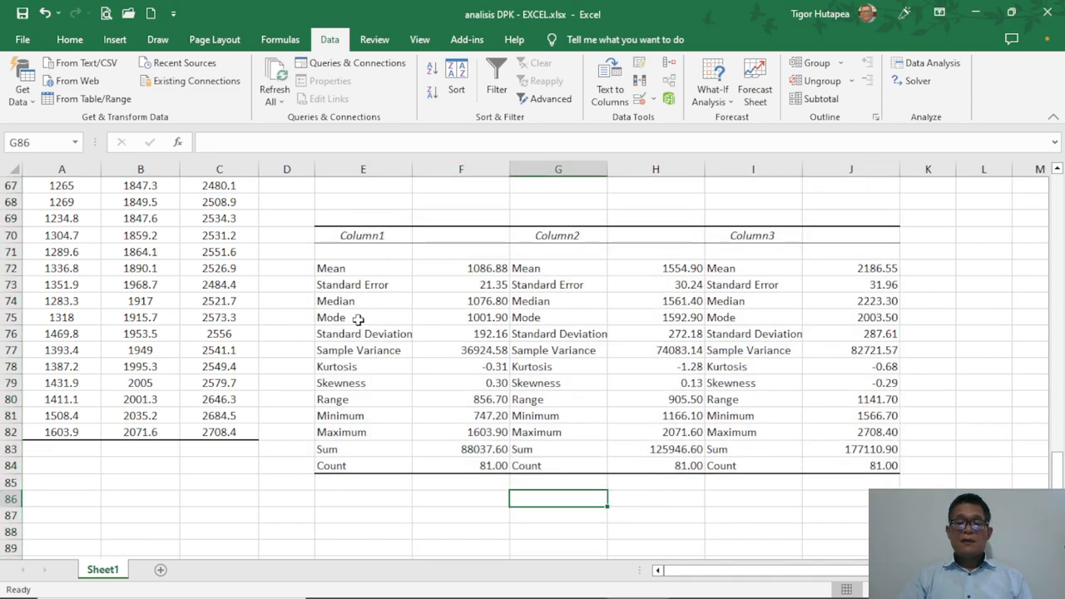
Rename the statistics table headings in E70, G70 and I70 to GIRO, TABUNGAN and DEPOSITO.
click(353, 236)
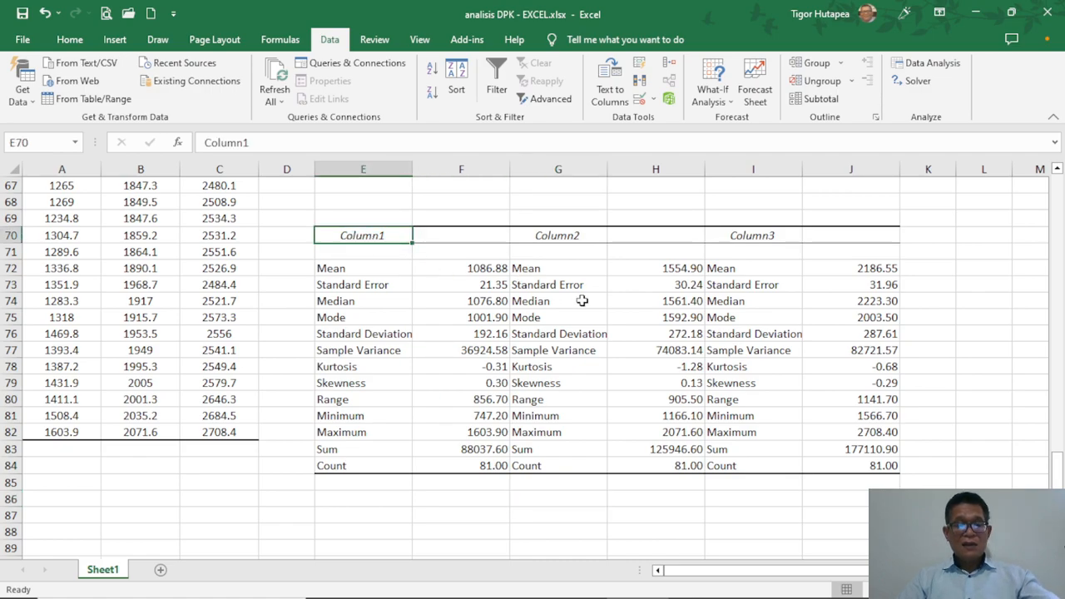
text(GIRO)
key(Tab)
key(Tab)
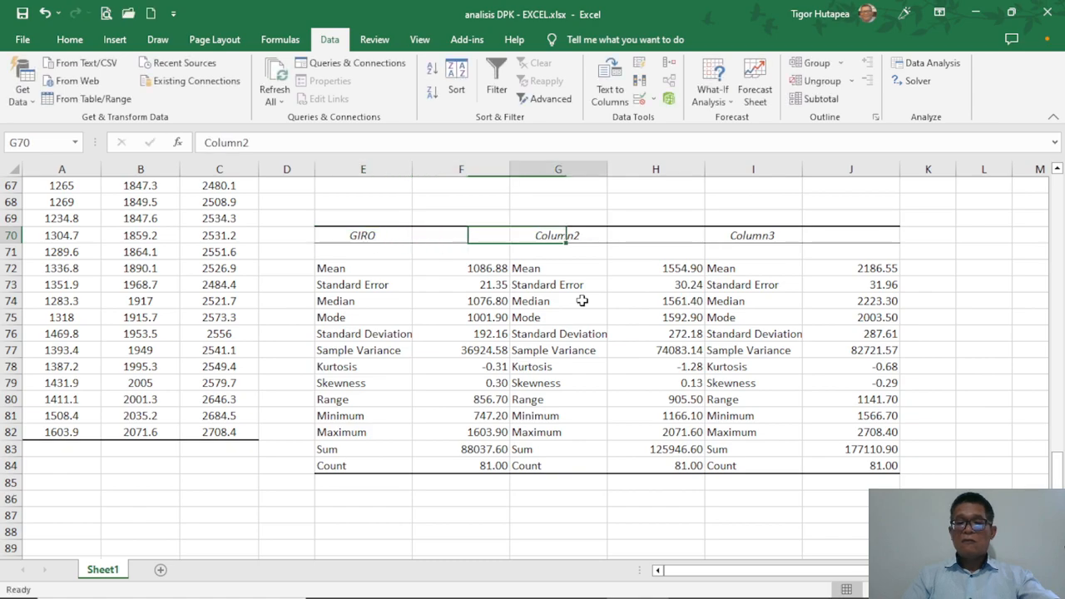
text(T)
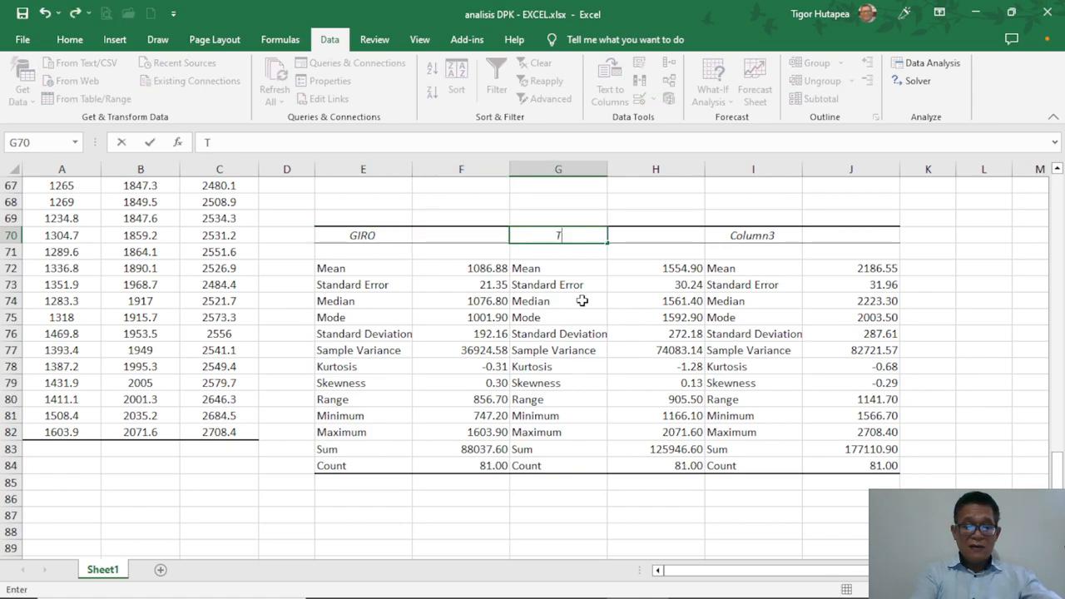
text(ABUNGAN)
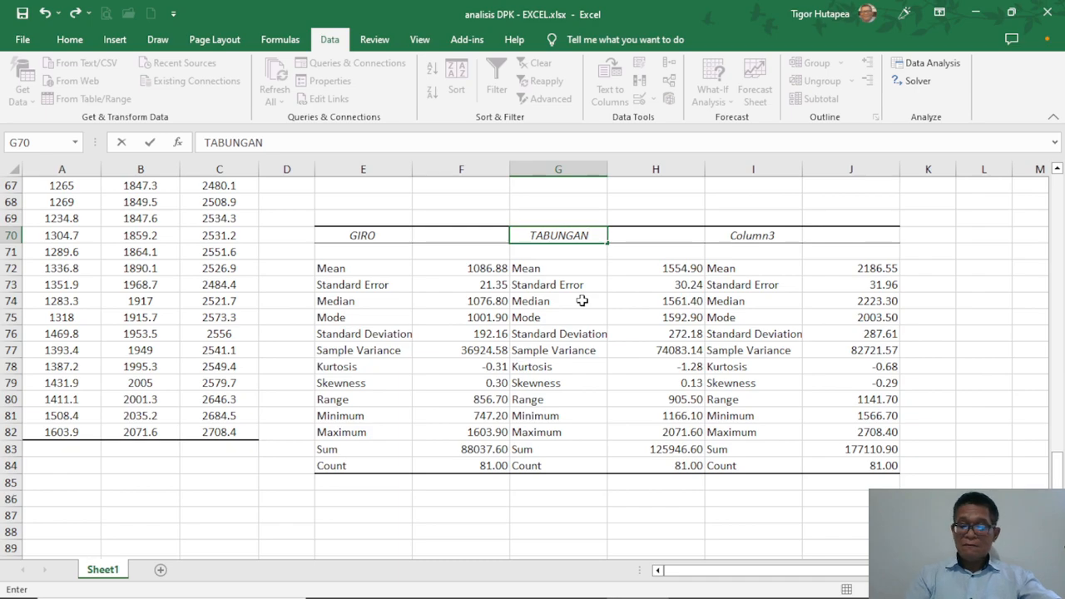
key(Tab)
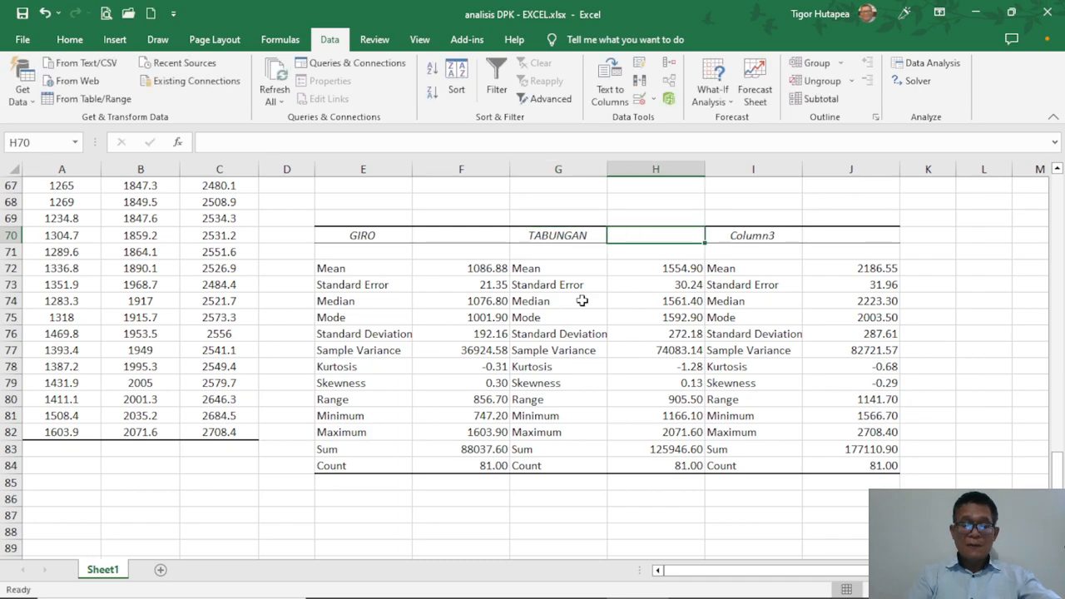
key(Tab)
text(DE)
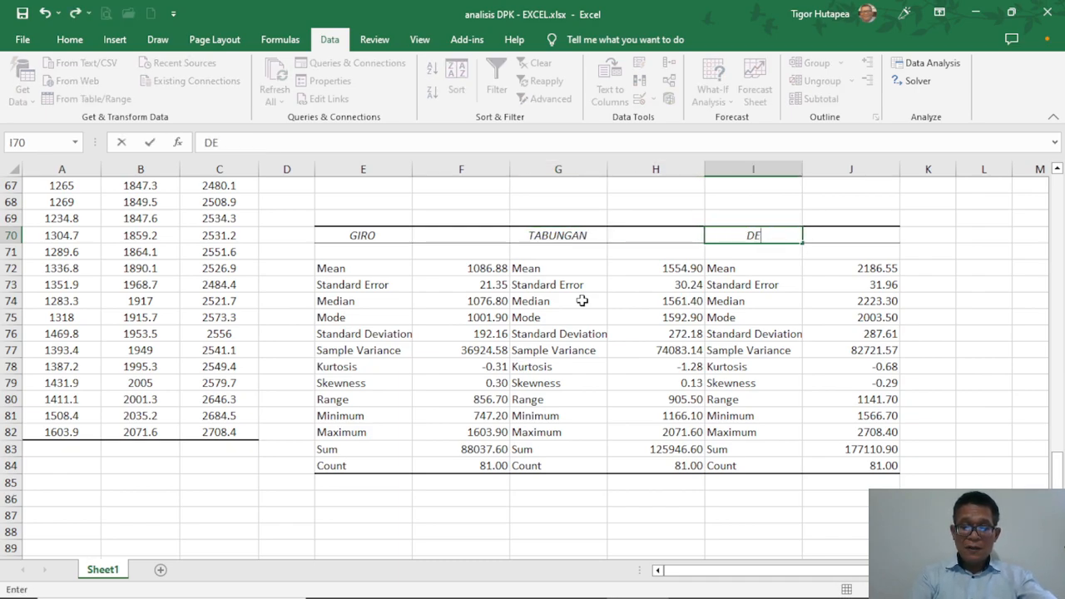
text(POSITO)
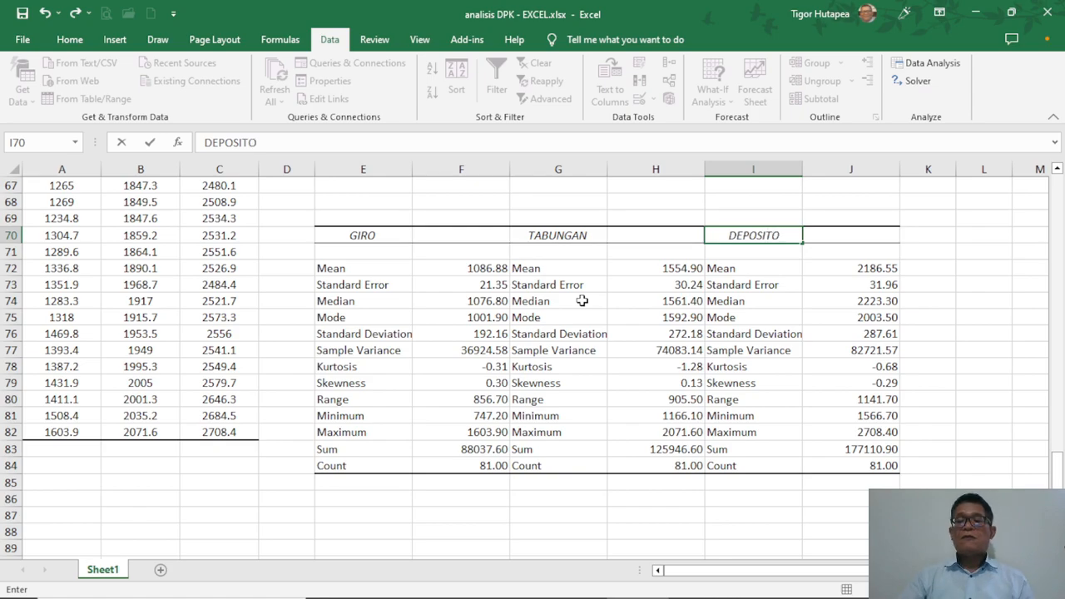
Switch to EViews and generate common-sample group descriptive statistics for the series GIRO, TABUNGAN and DEPOSITO.
click(591, 515)
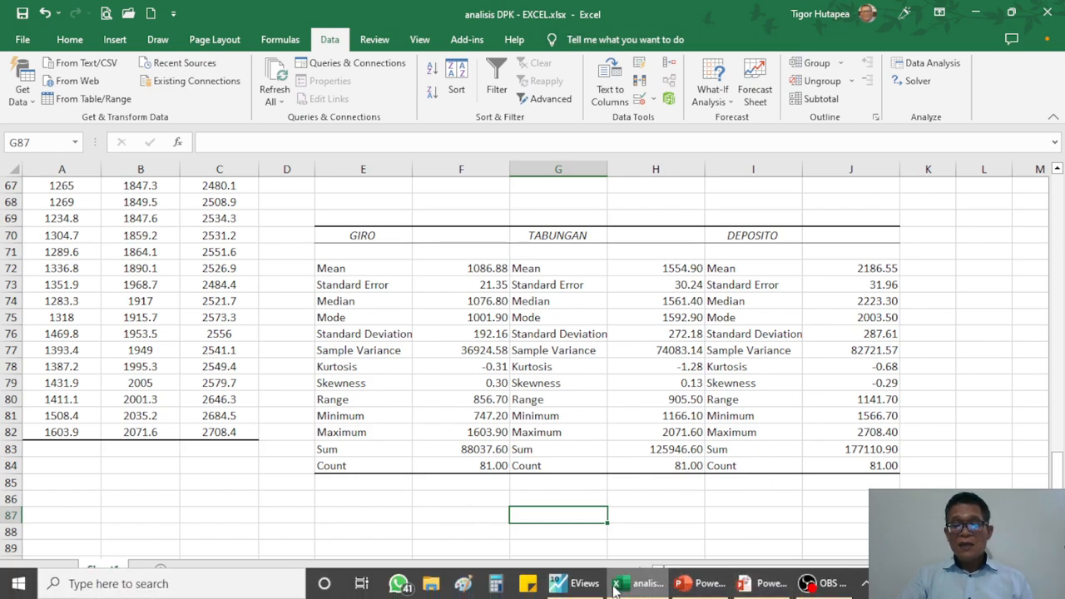
click(576, 584)
drag(252, 73, 258, 81)
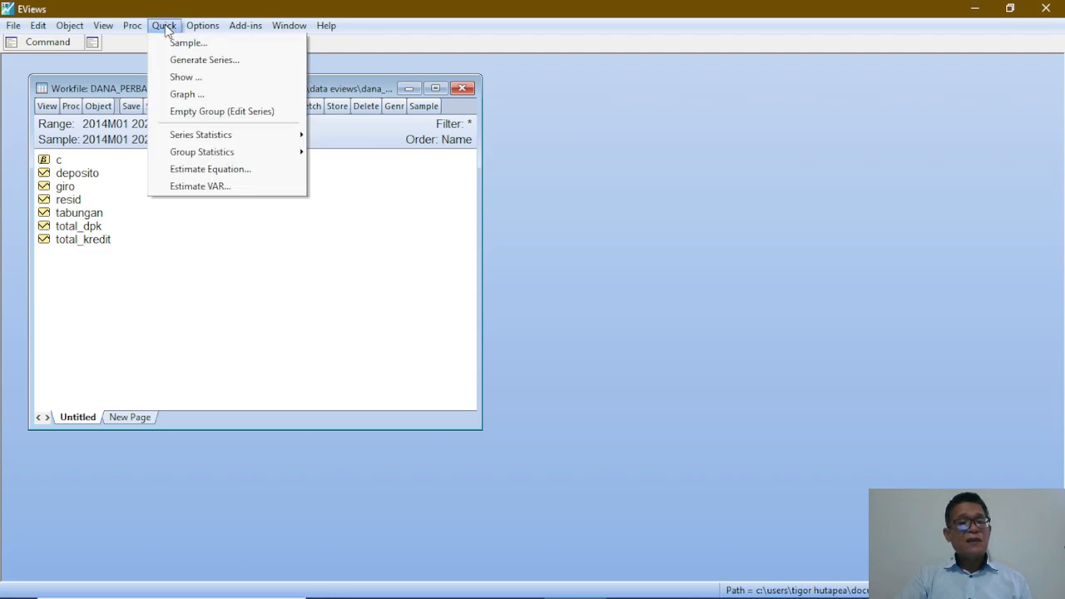
mouse_move(184, 140)
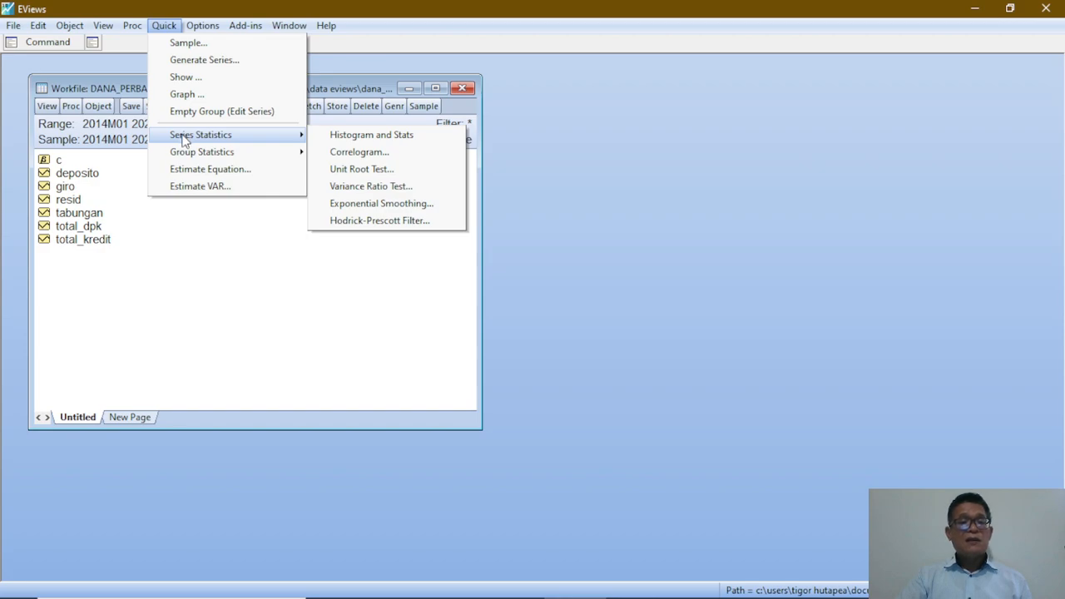
mouse_move(192, 159)
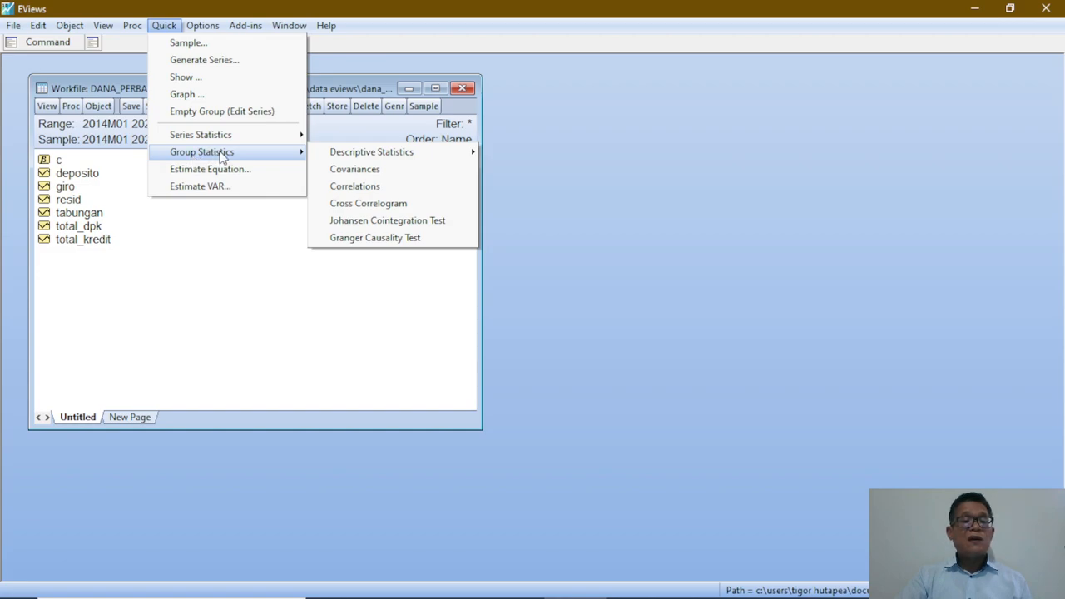
mouse_move(361, 159)
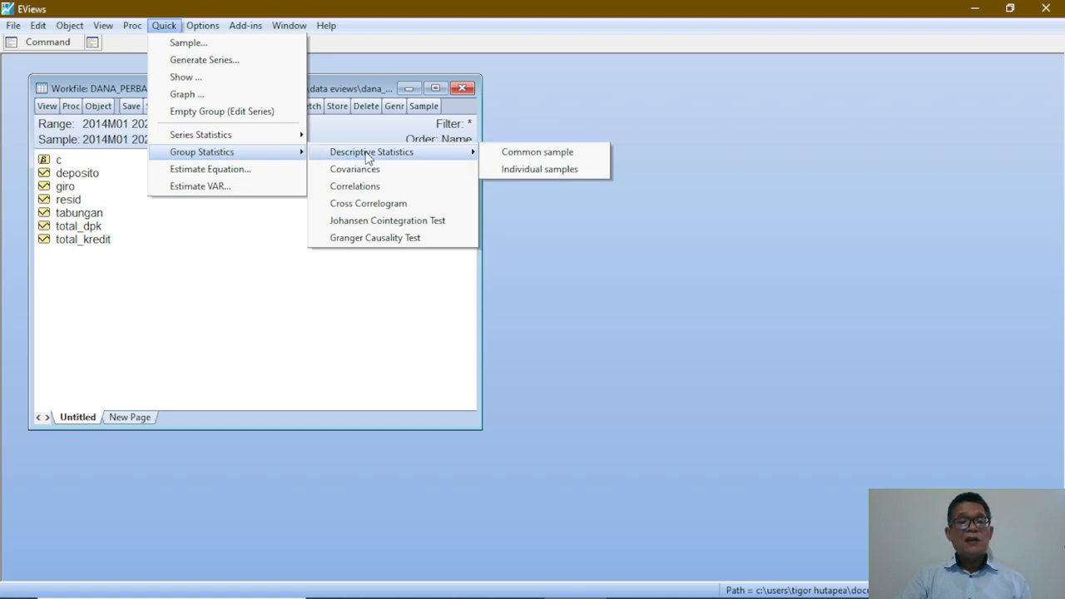
click(540, 151)
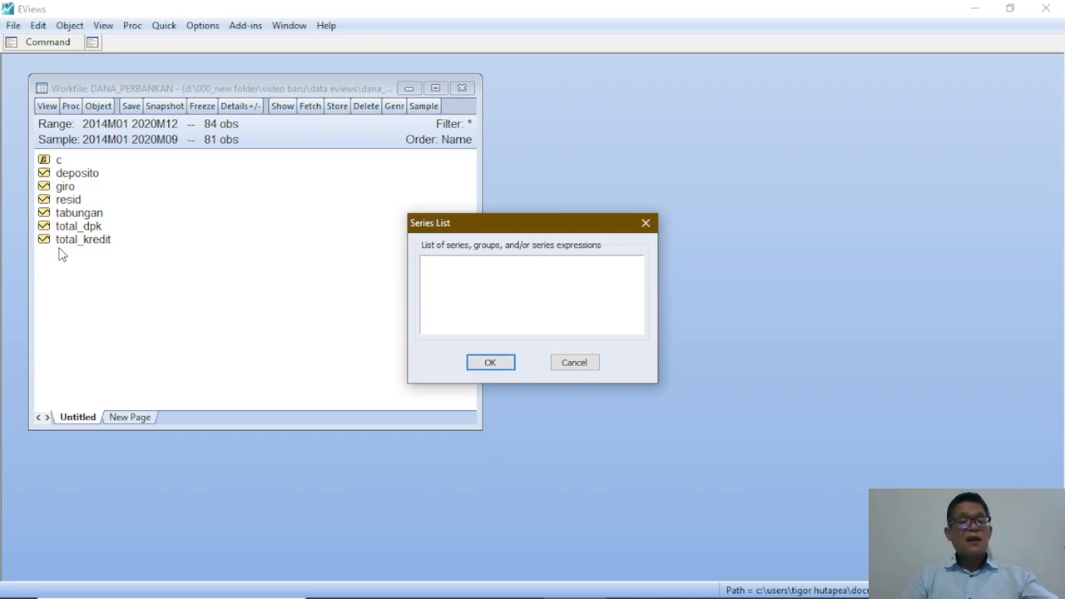
text(GIRO)
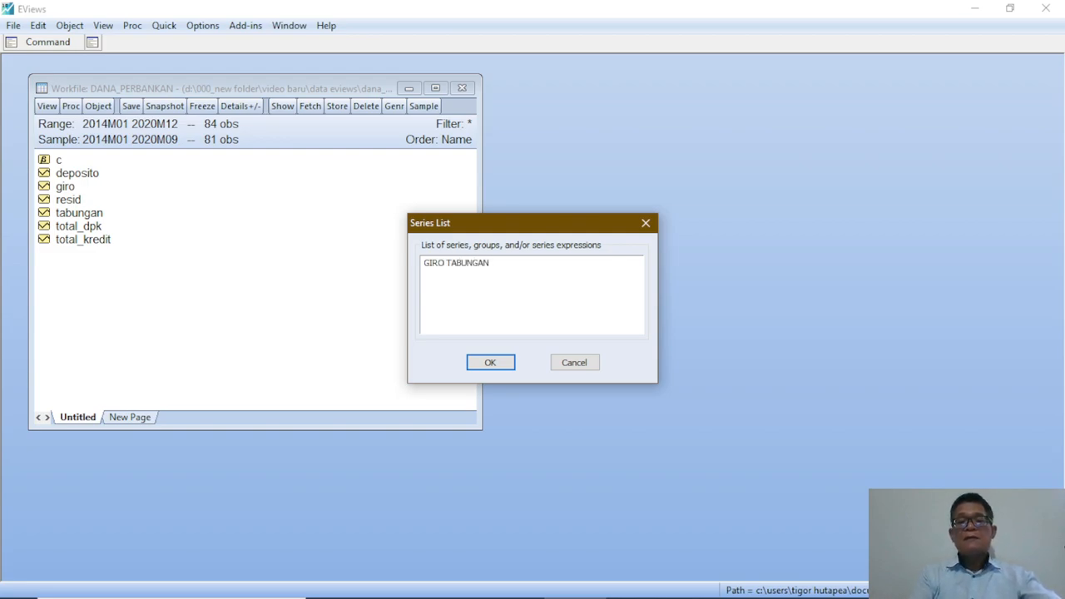
text(TABUNGAN DEPOSITO)
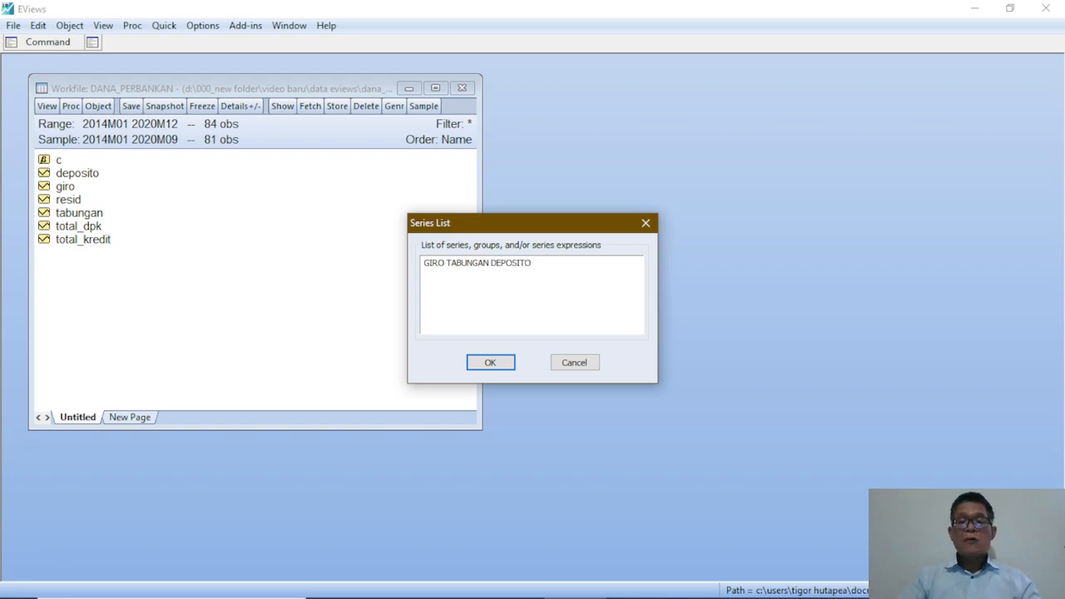
click(476, 364)
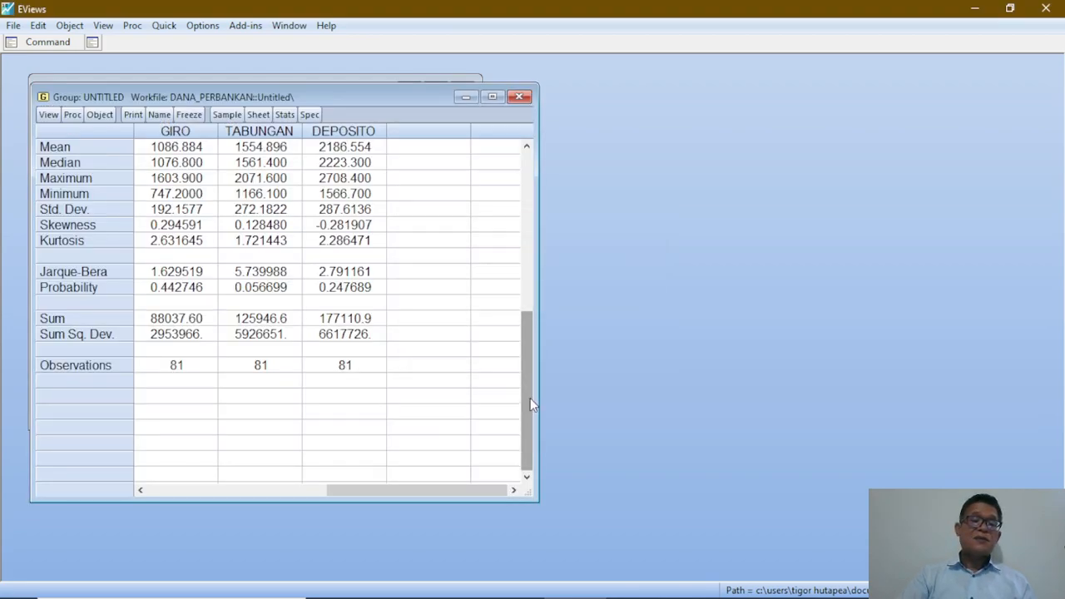
Freeze the group statistics as a table and format the values from Mean through Sum Sq. Dev. as Fixed decimal with 2 decimal places.
click(493, 98)
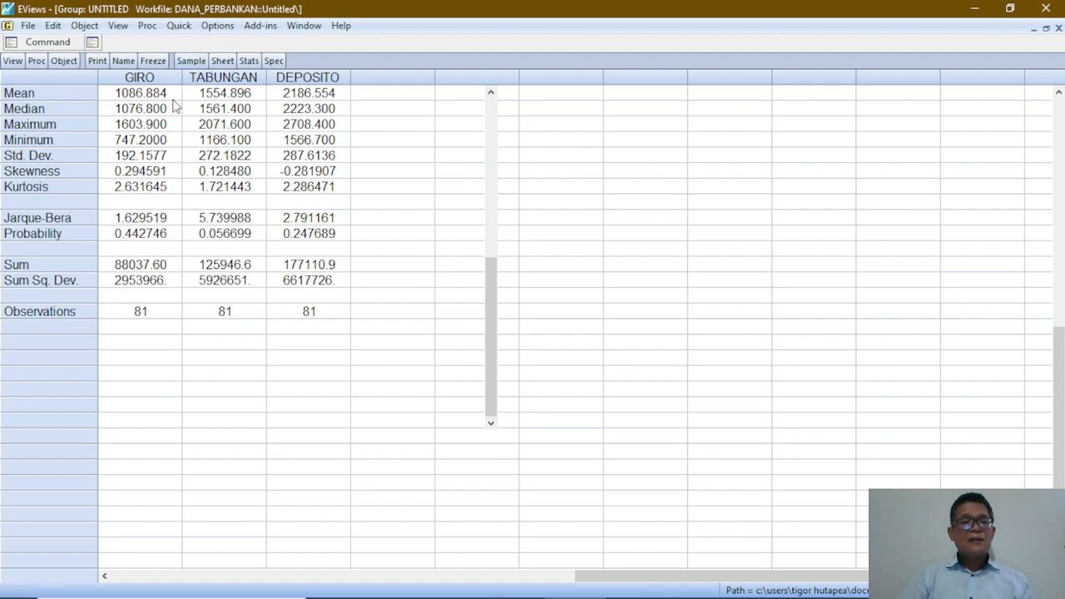
click(152, 64)
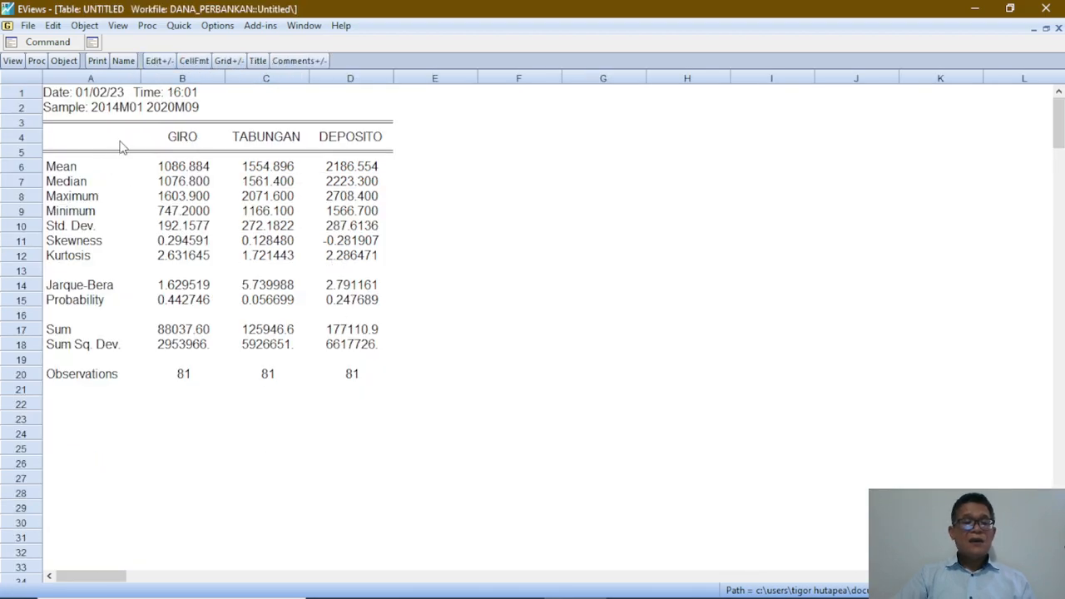
drag(177, 169, 353, 353)
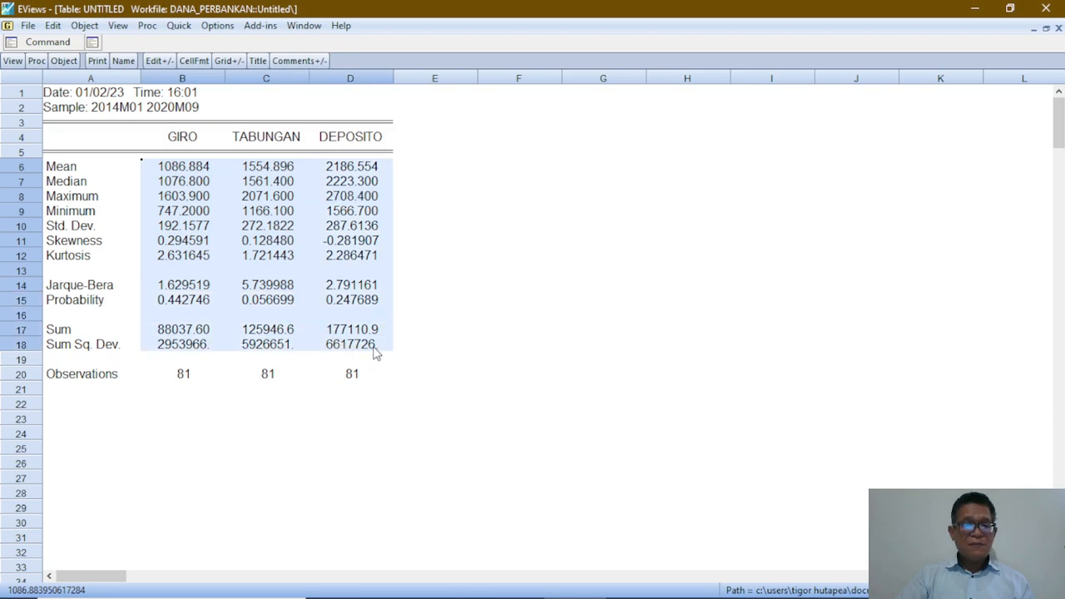
right_click(260, 212)
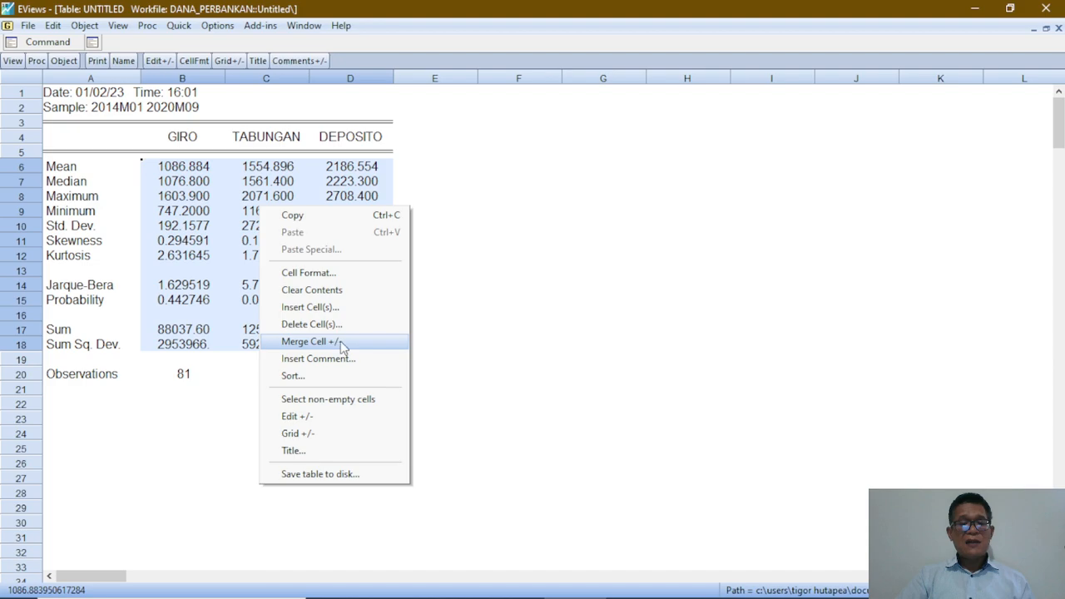
click(323, 274)
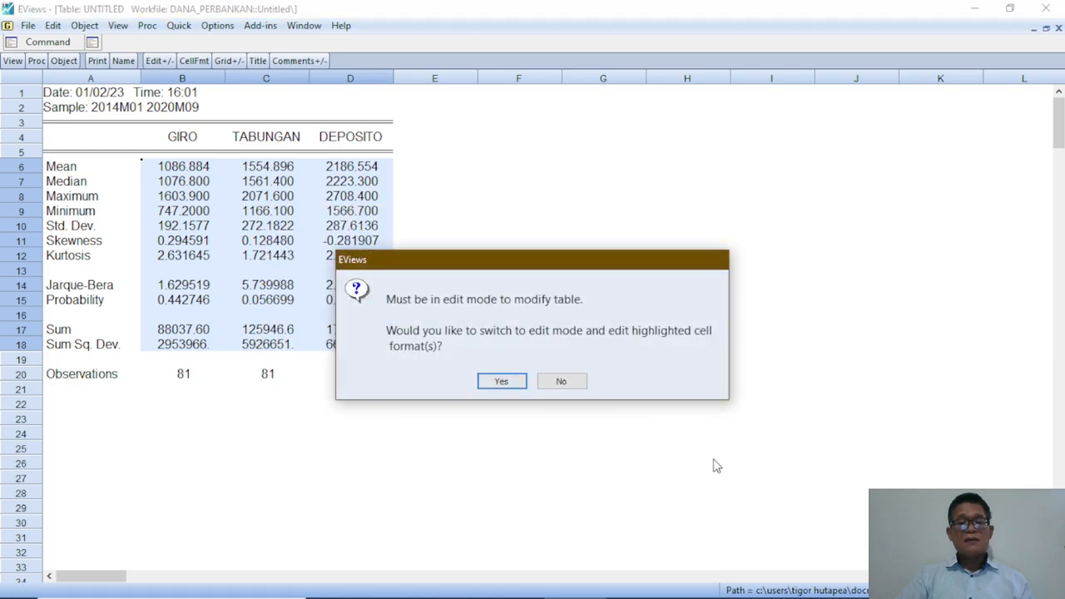
click(502, 381)
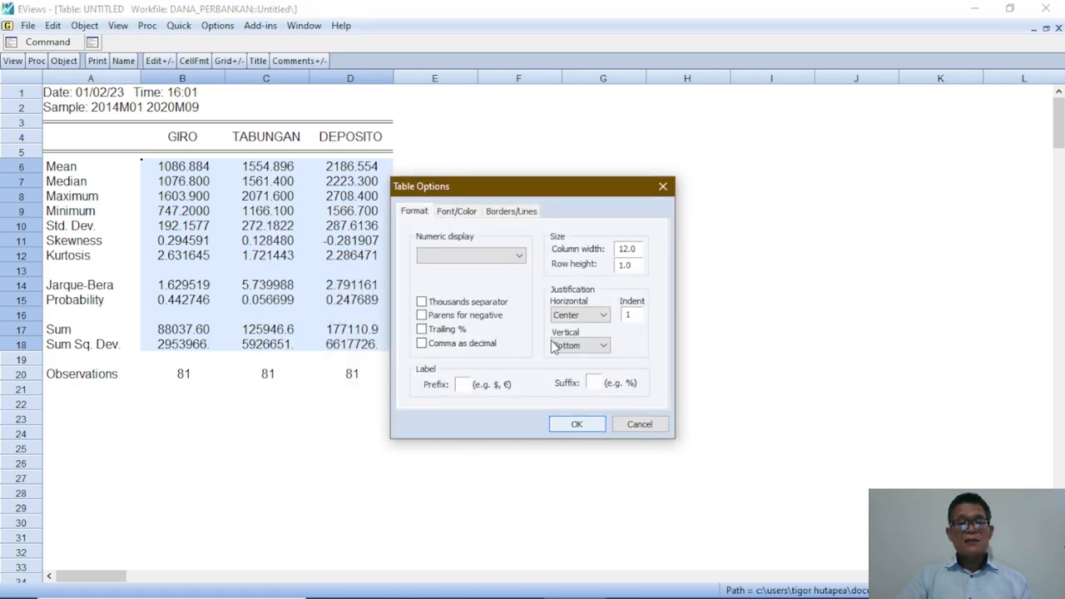
click(517, 257)
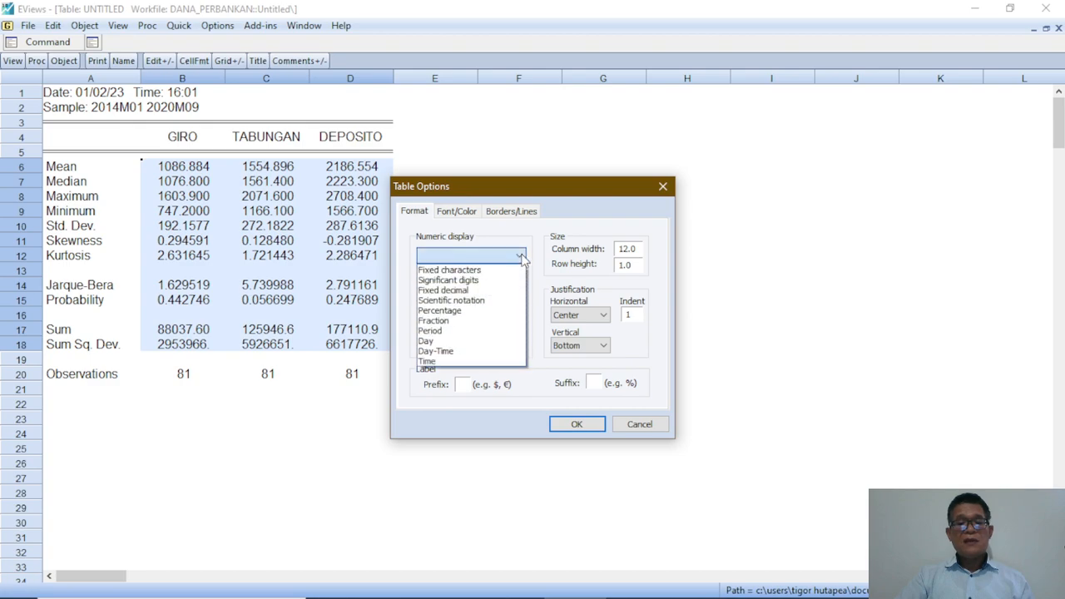
click(464, 290)
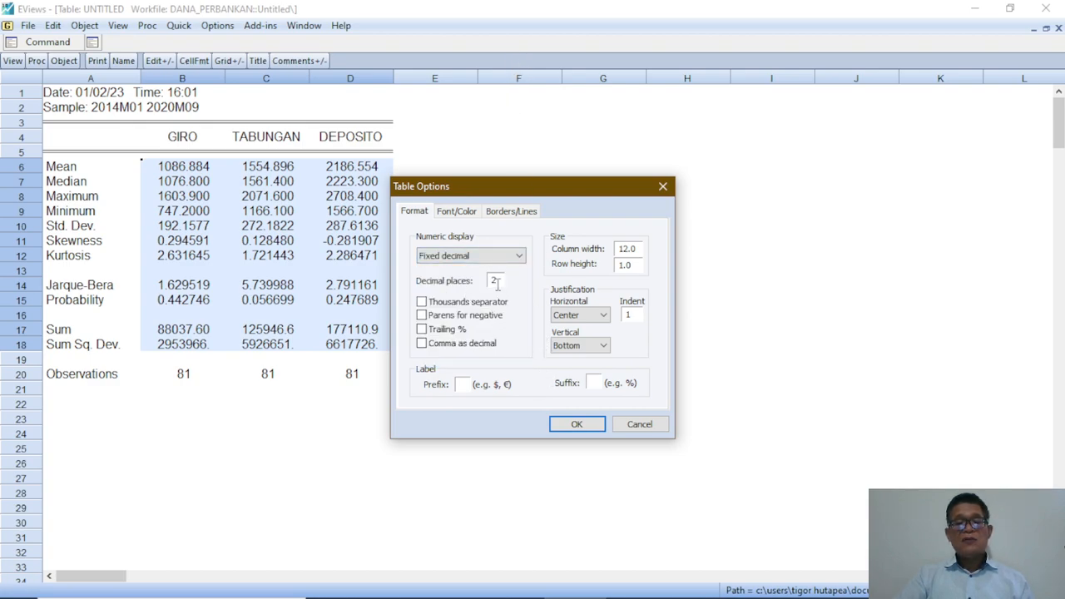
click(577, 424)
click(491, 435)
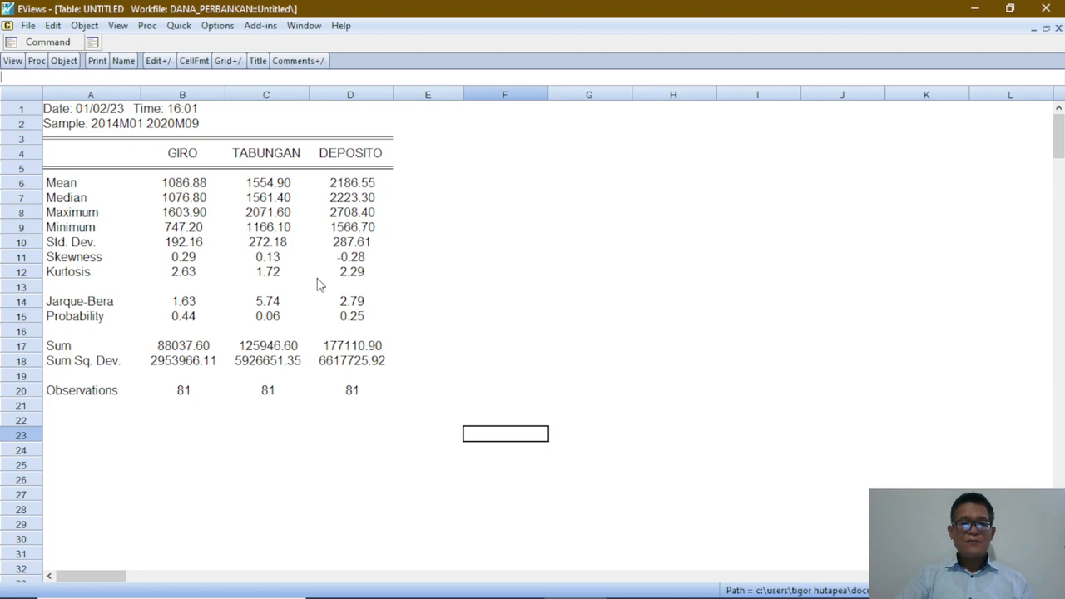
Close the frozen statistics table and the statistics group, deleting both untitled objects.
click(1045, 30)
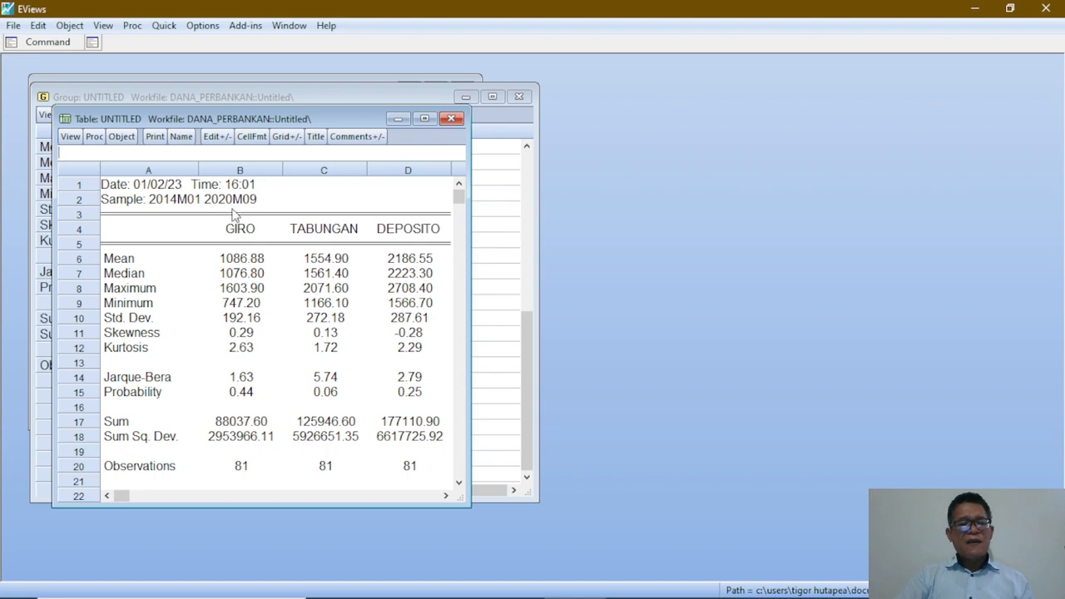
click(451, 119)
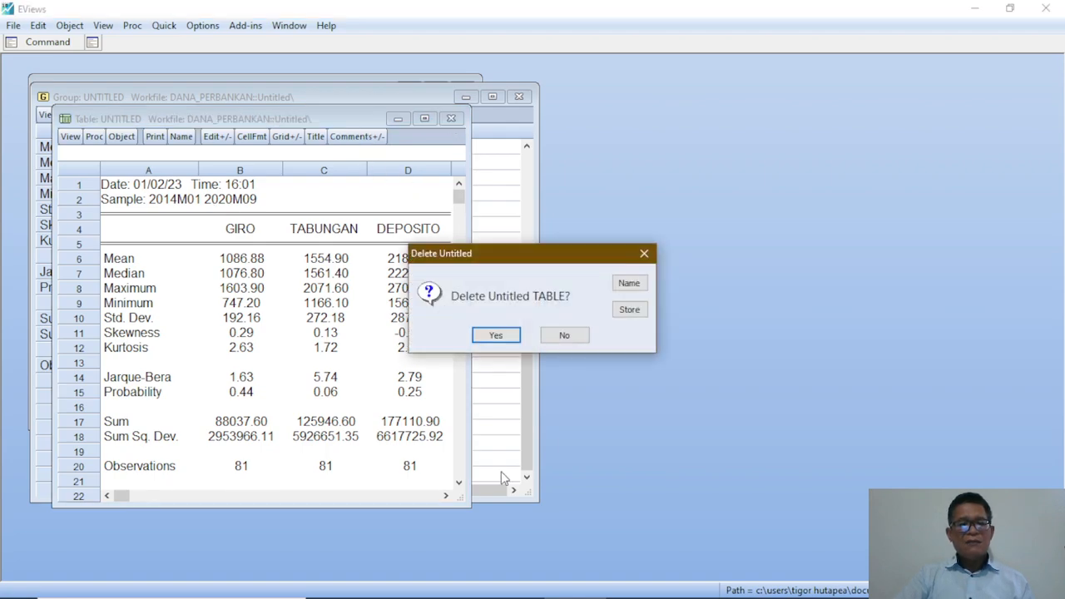
click(496, 334)
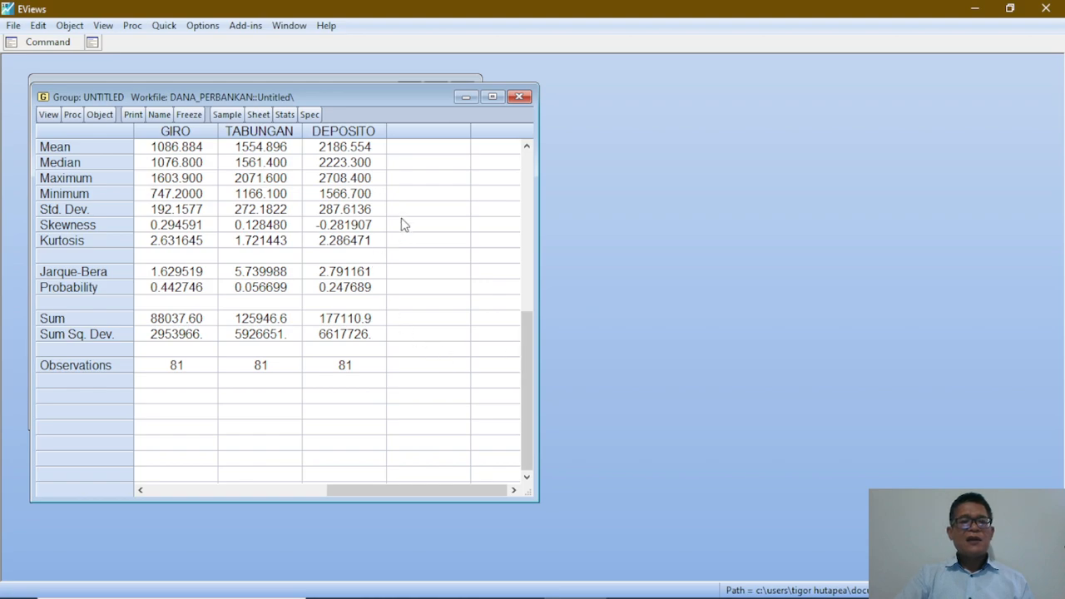
click(518, 96)
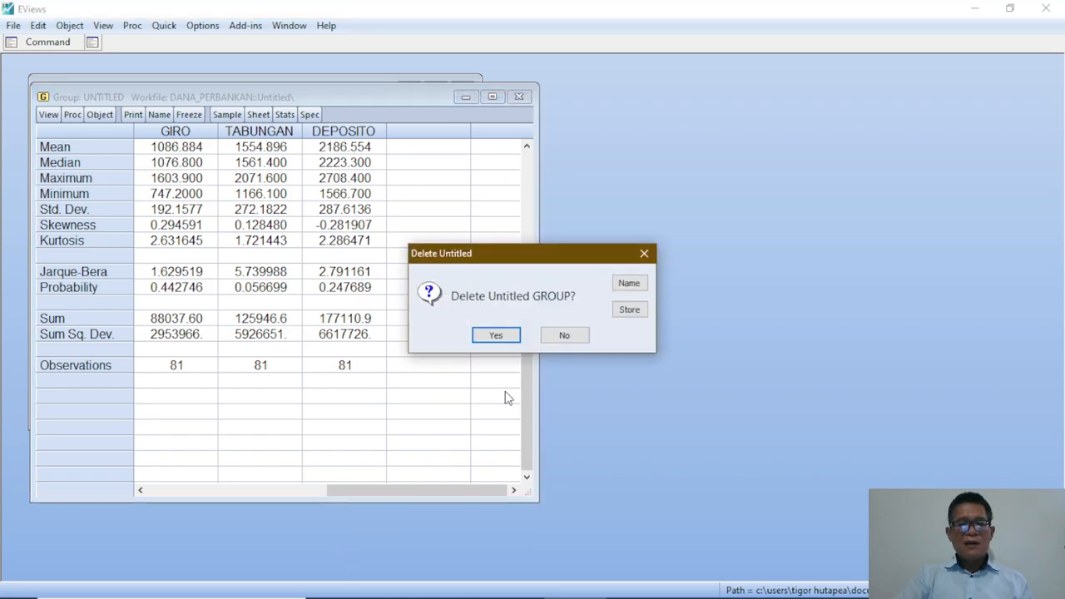
click(494, 335)
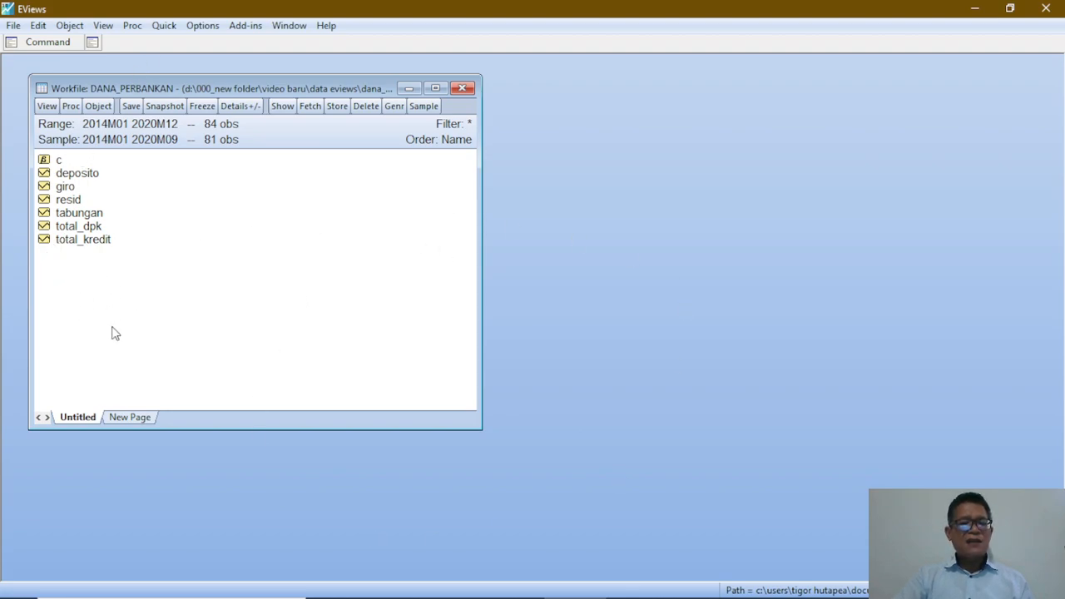
Plot the giro, total_dpk and deposito series as raw data in a single Line & Symbol graph and maximize it.
click(68, 188)
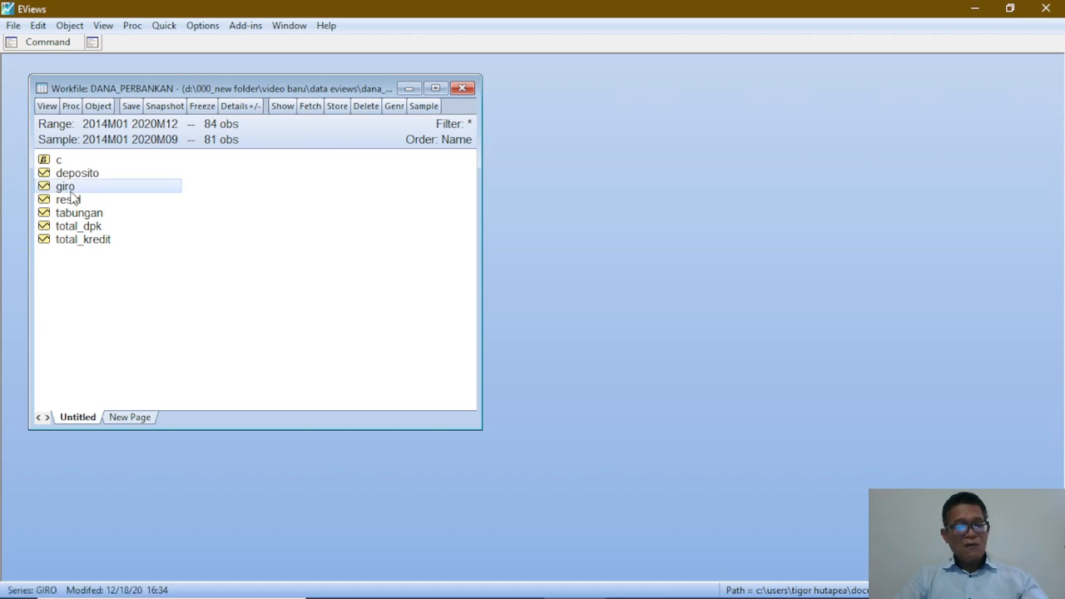
ctrl+click(80, 227)
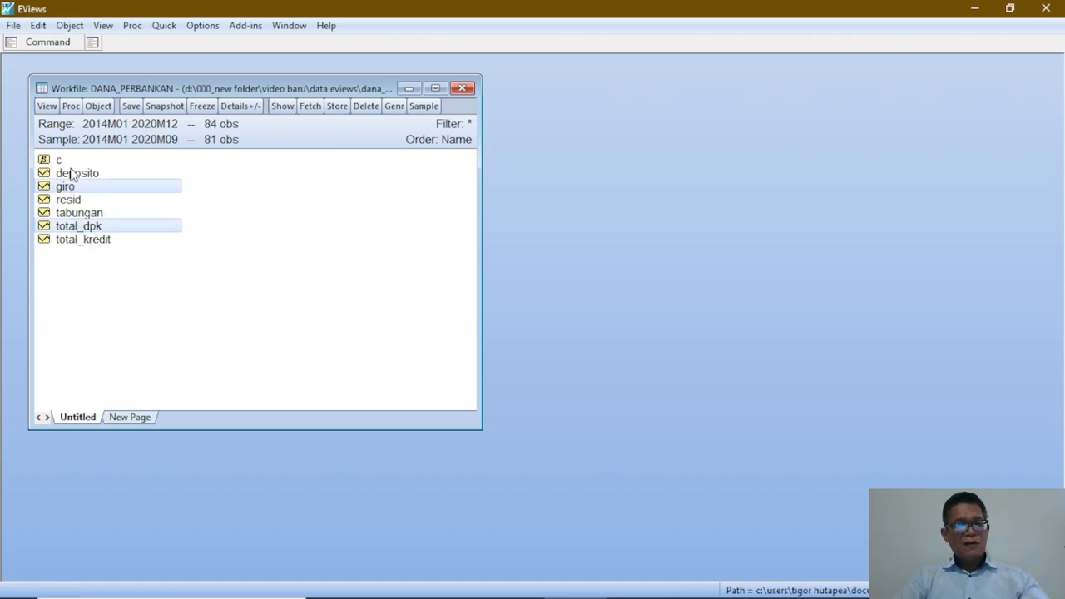
ctrl+click(69, 173)
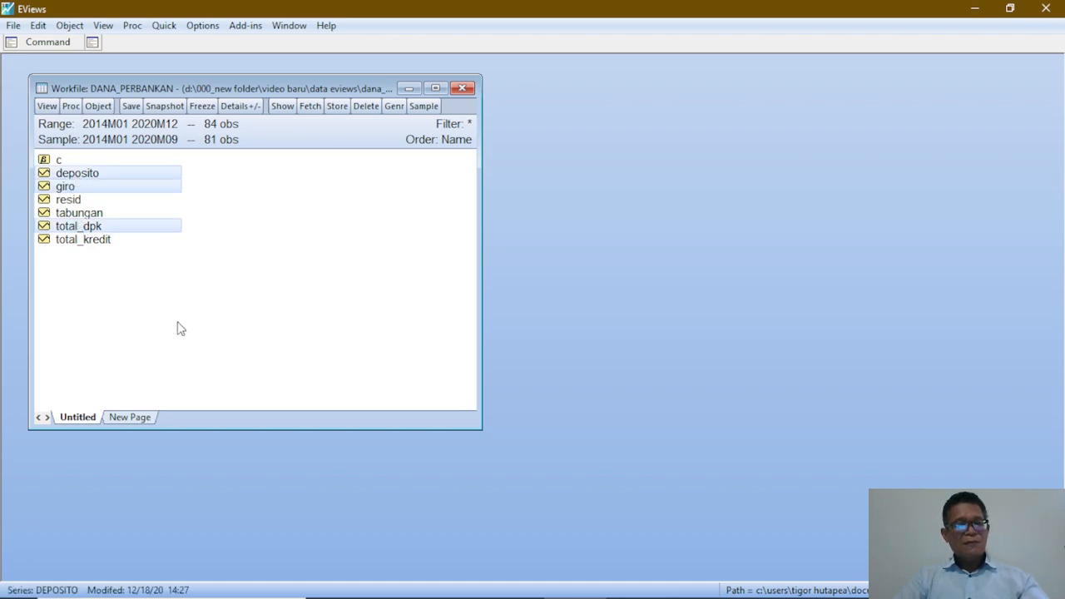
click(170, 29)
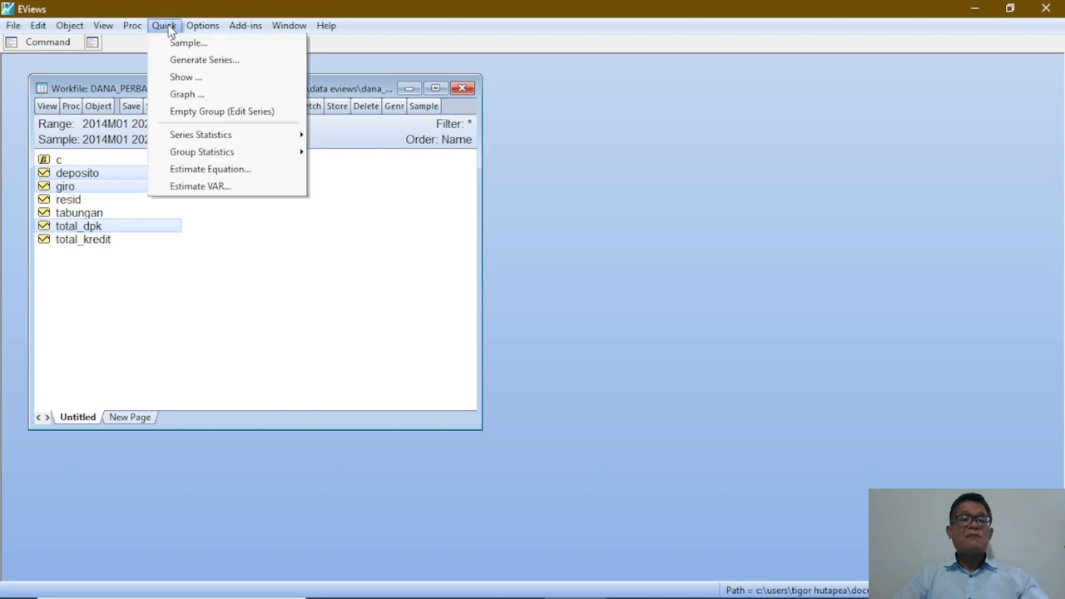
click(199, 98)
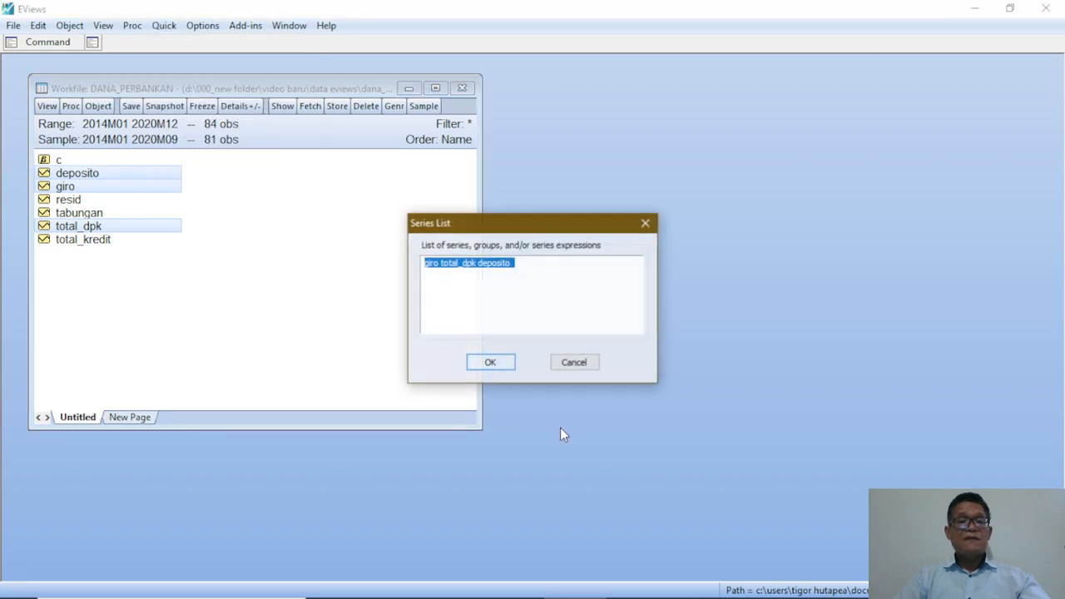
click(490, 362)
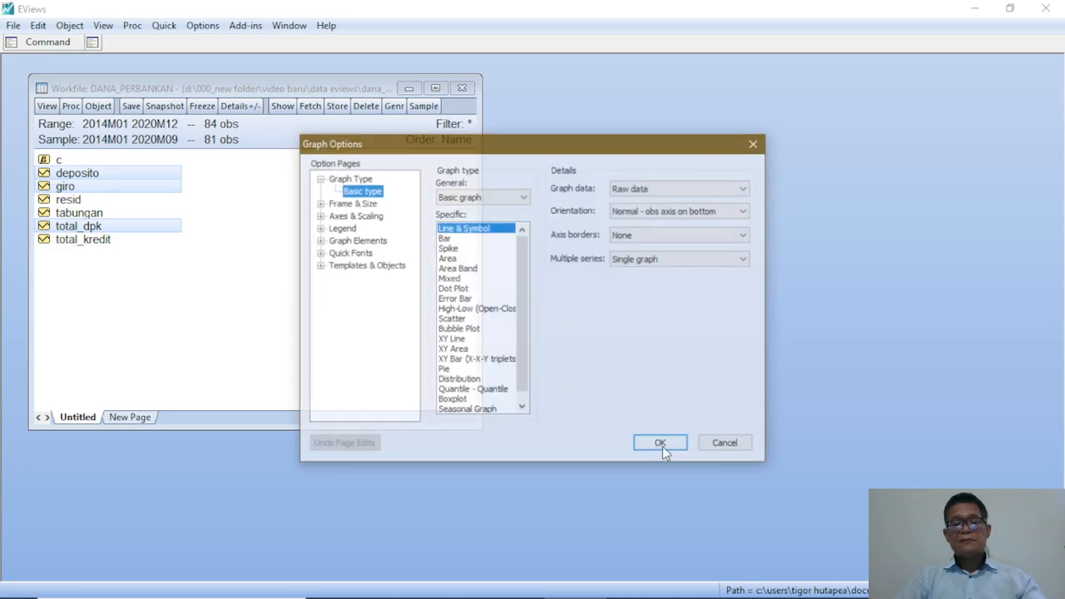
click(745, 259)
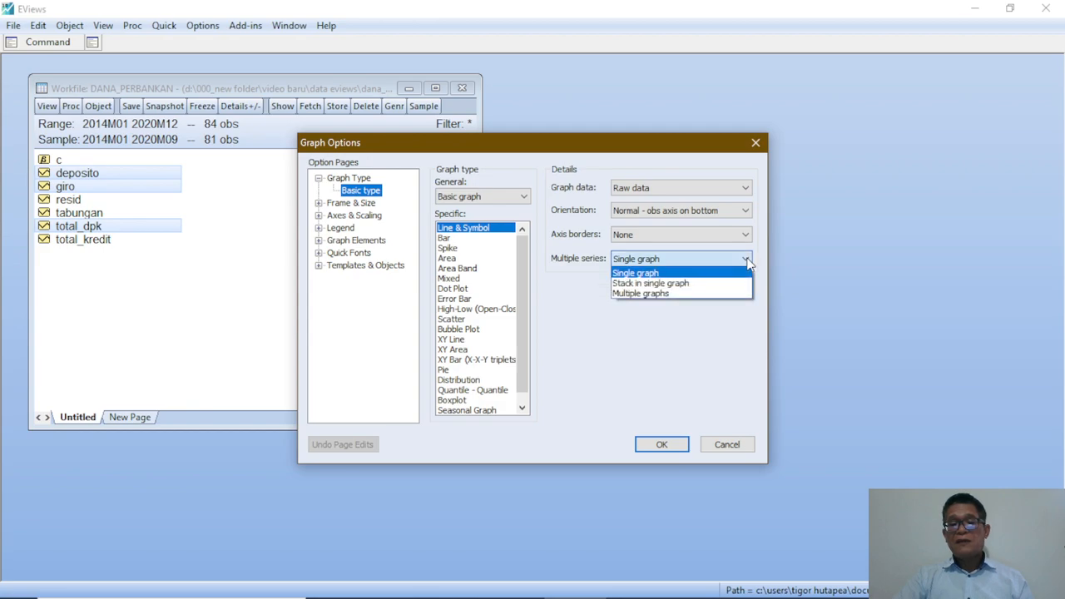
click(641, 272)
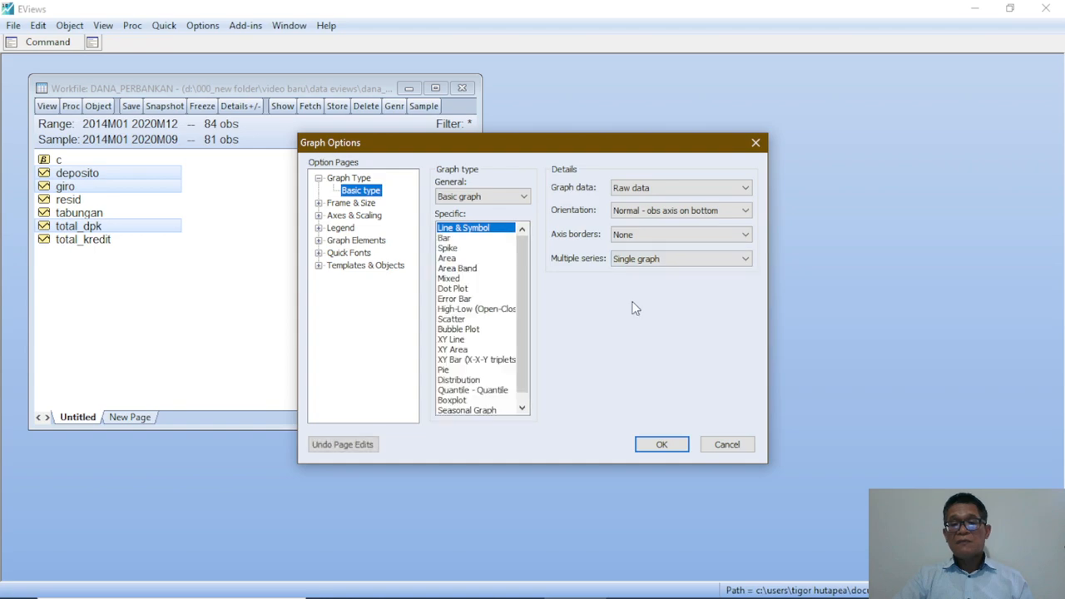
click(657, 447)
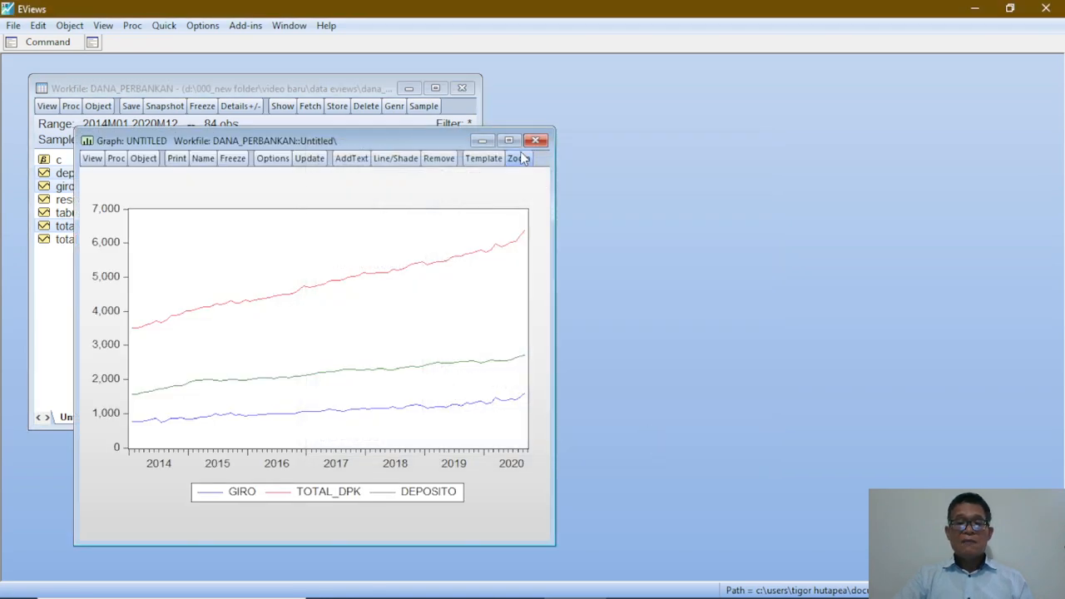
click(509, 140)
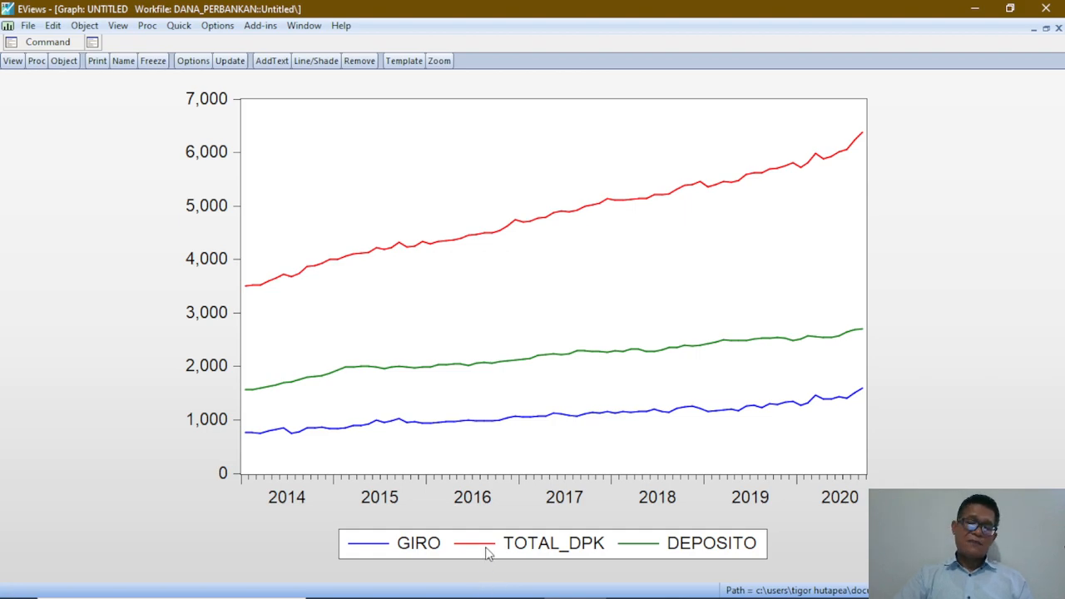
Restore the giro, total_dpk and deposito graph window, close it with its untitled graph deleted, and clear the series selection.
click(1046, 28)
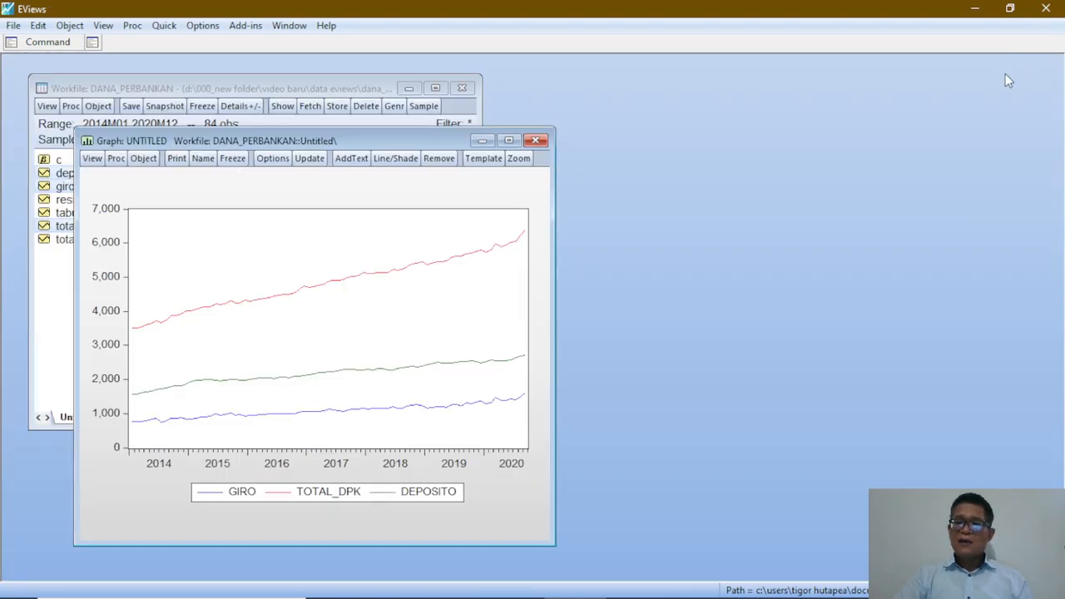
click(535, 140)
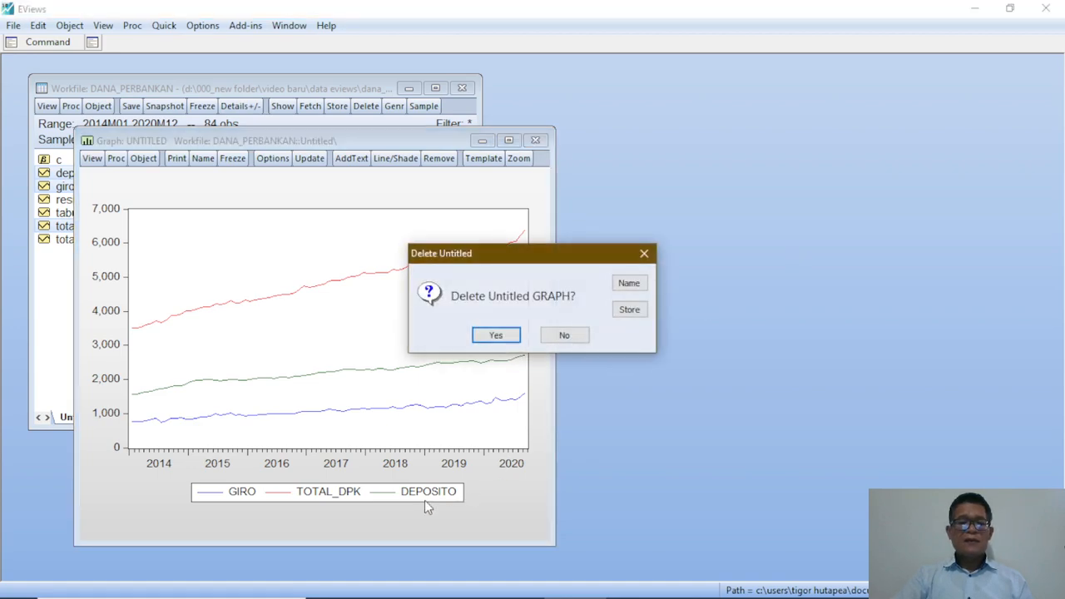
click(496, 334)
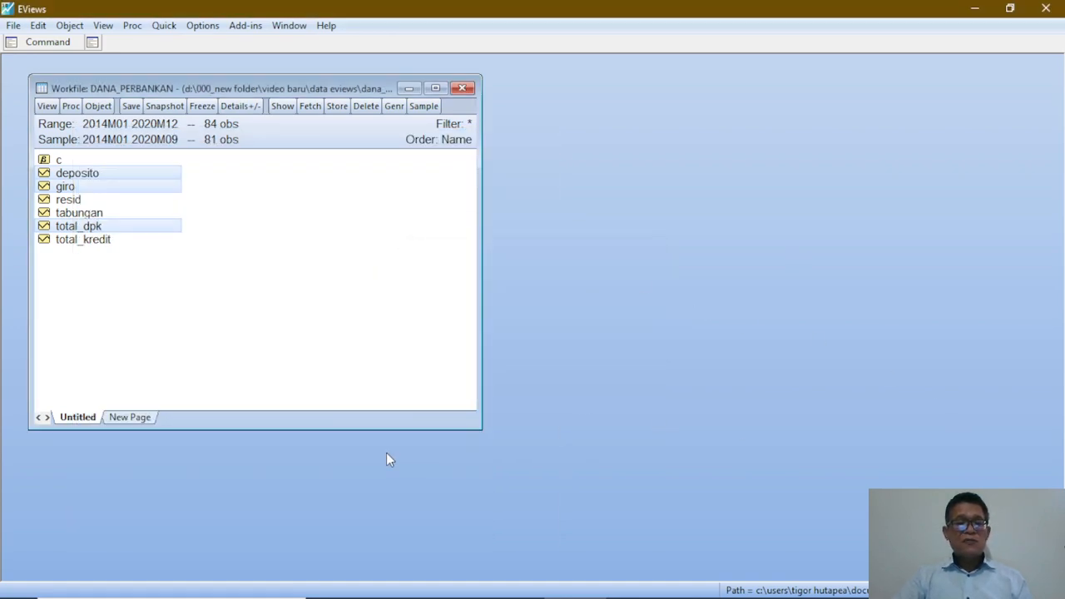
click(410, 334)
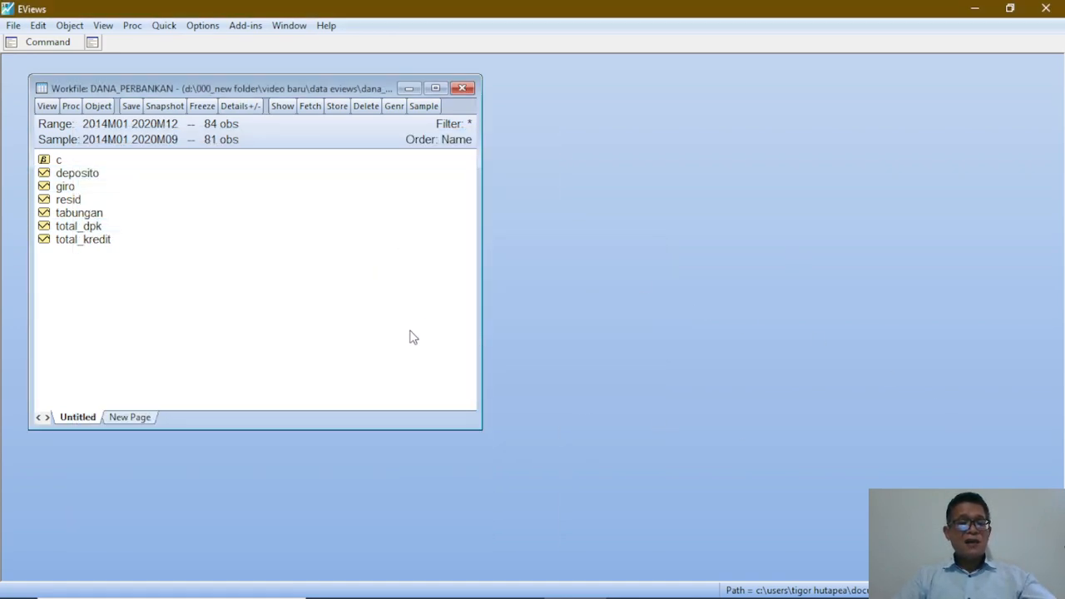
Plot the giro, tabungan and deposito series as raw data in a single Line & Symbol graph and maximize it.
click(64, 188)
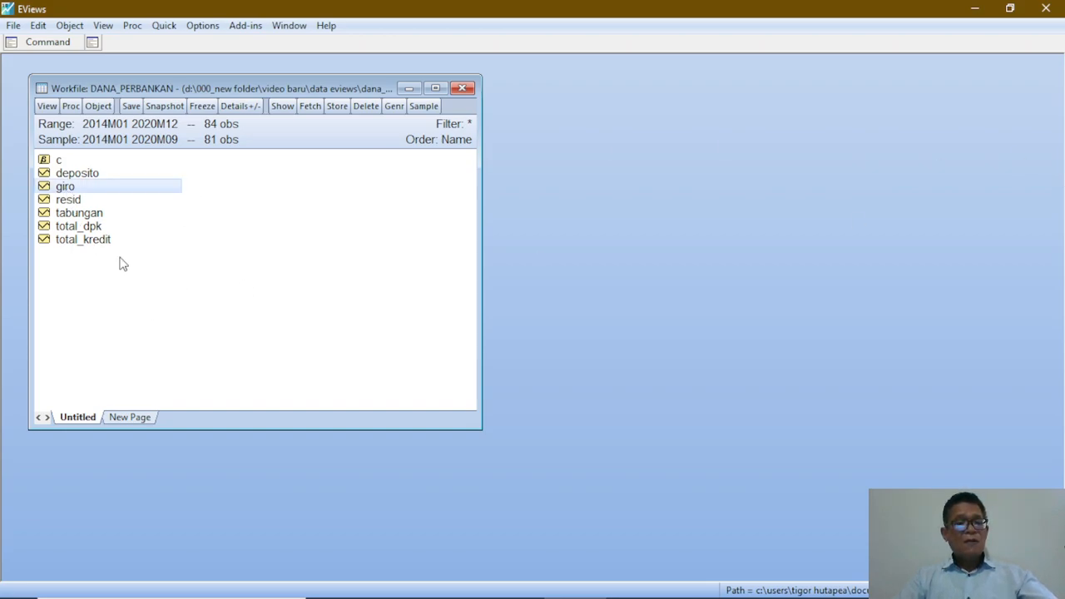
ctrl+click(72, 215)
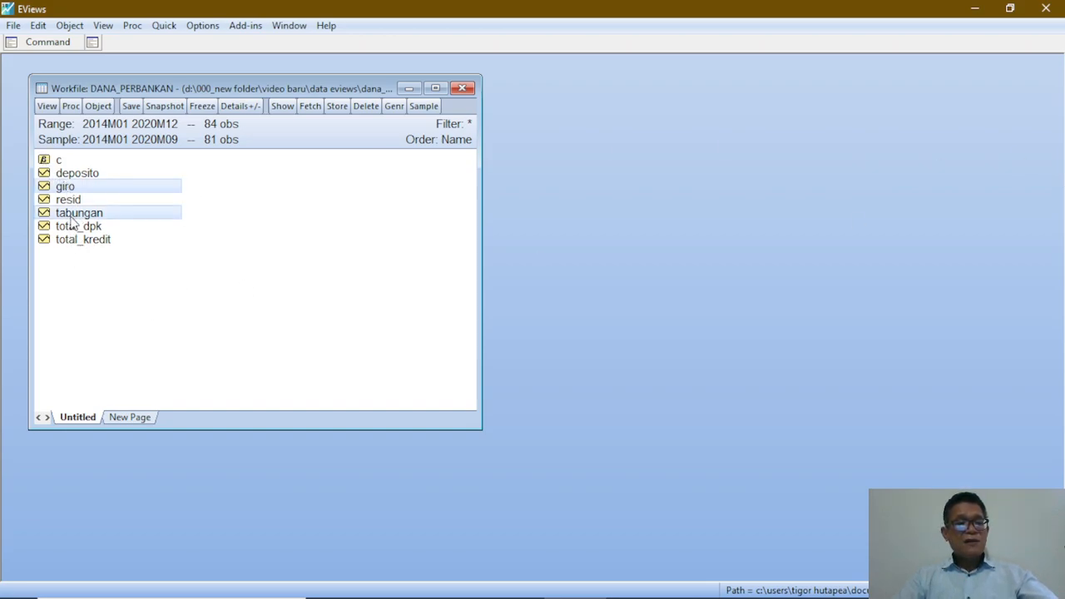
ctrl+click(77, 173)
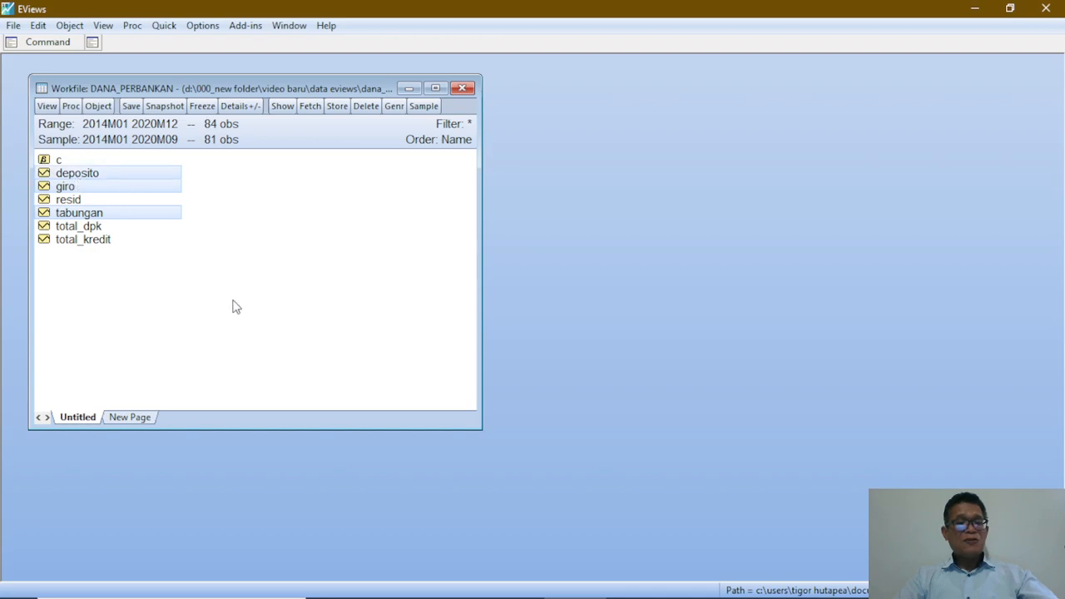
click(164, 25)
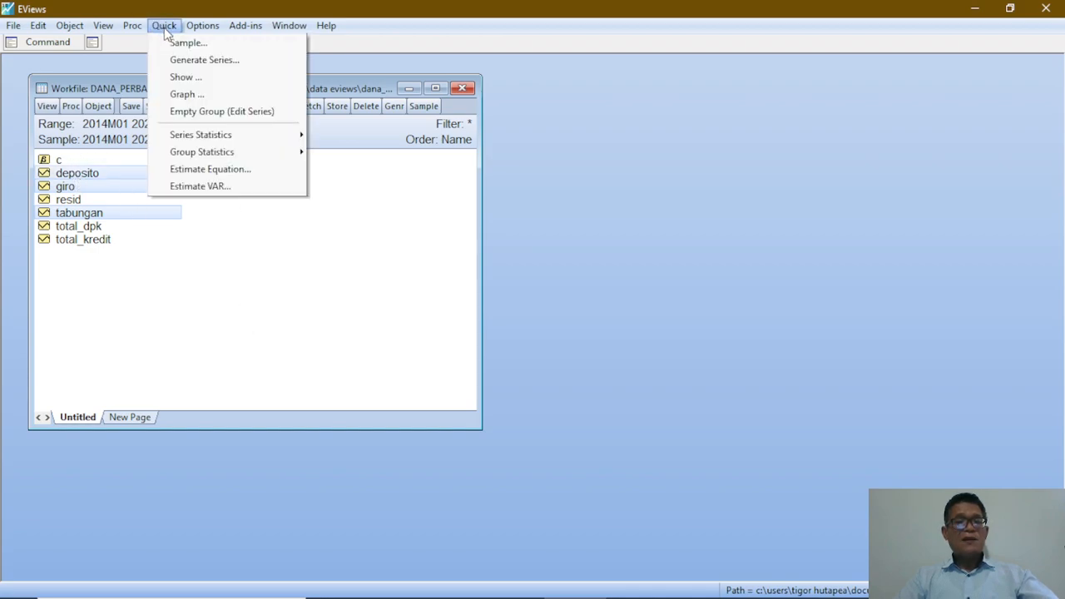
click(185, 94)
click(490, 363)
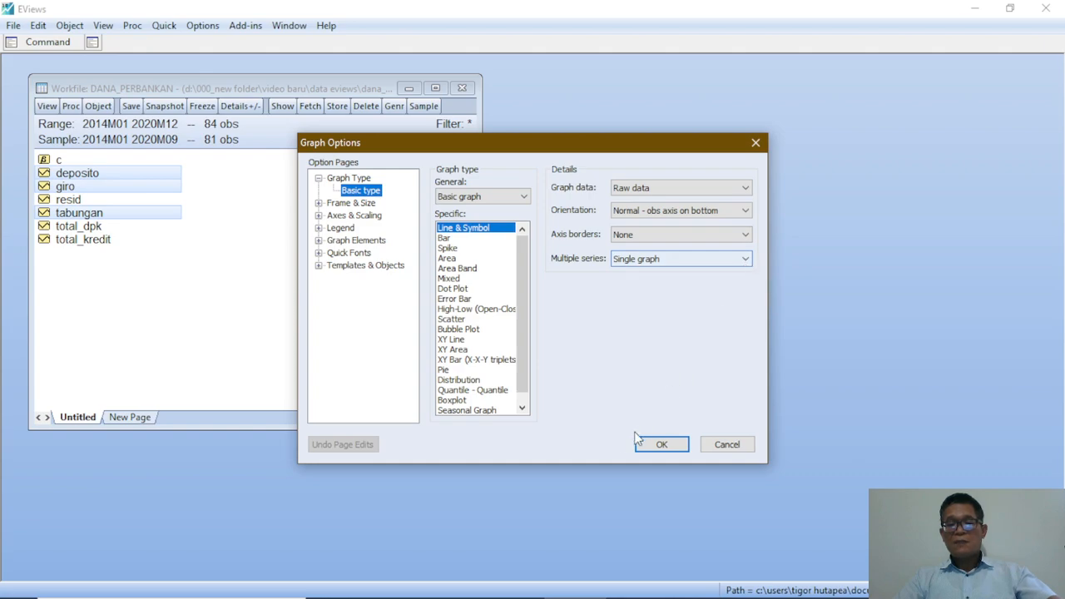
click(673, 448)
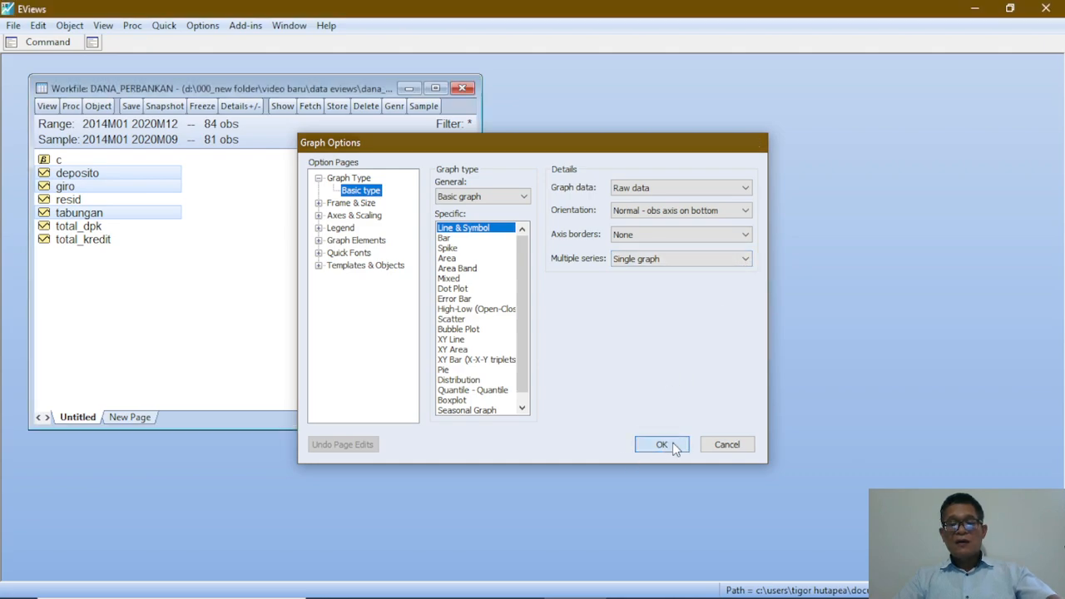
click(531, 162)
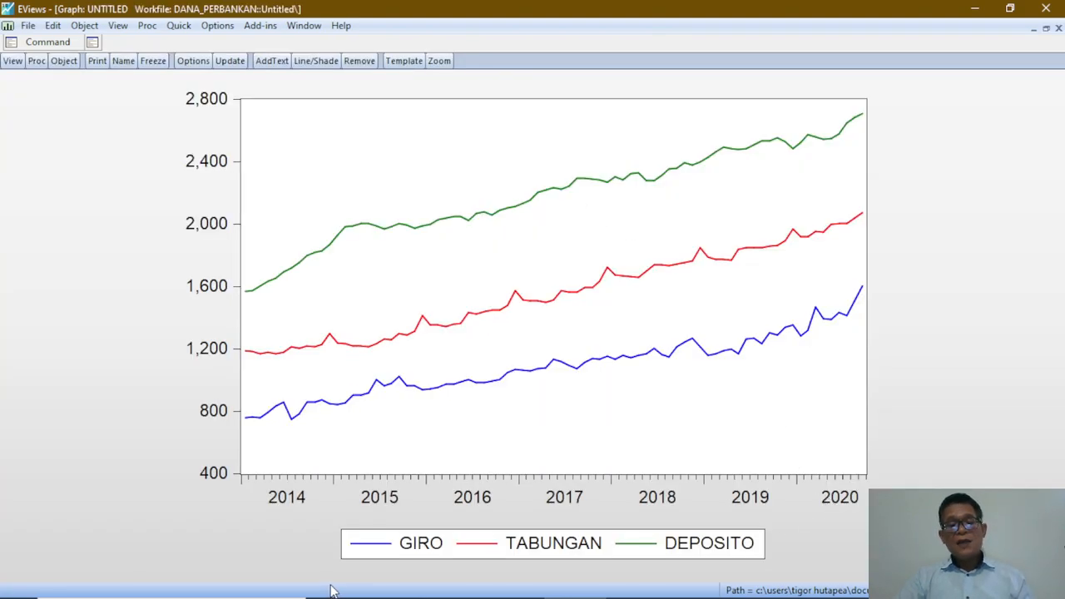
Move the graph legend from below the plot to inside the plot frame's upper-left corner.
click(511, 556)
drag(506, 537, 424, 144)
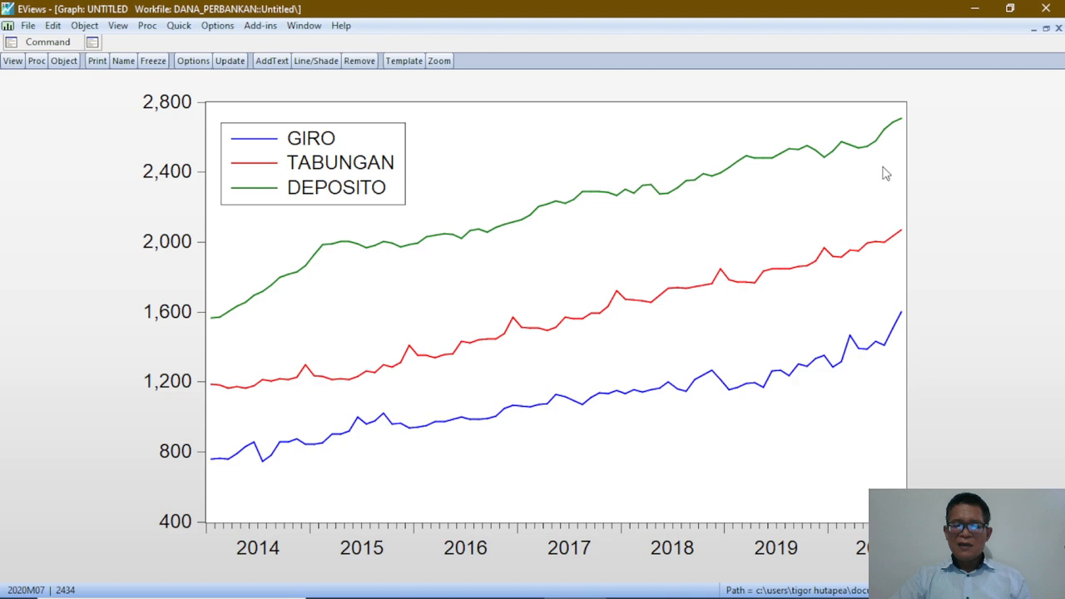
mouse_move(251, 405)
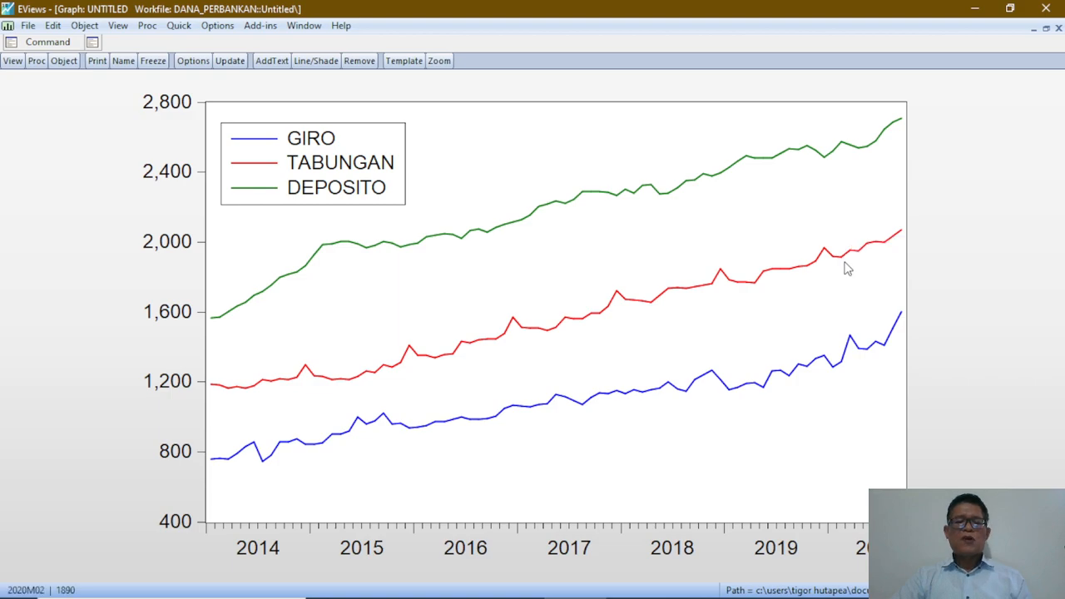
mouse_move(850, 267)
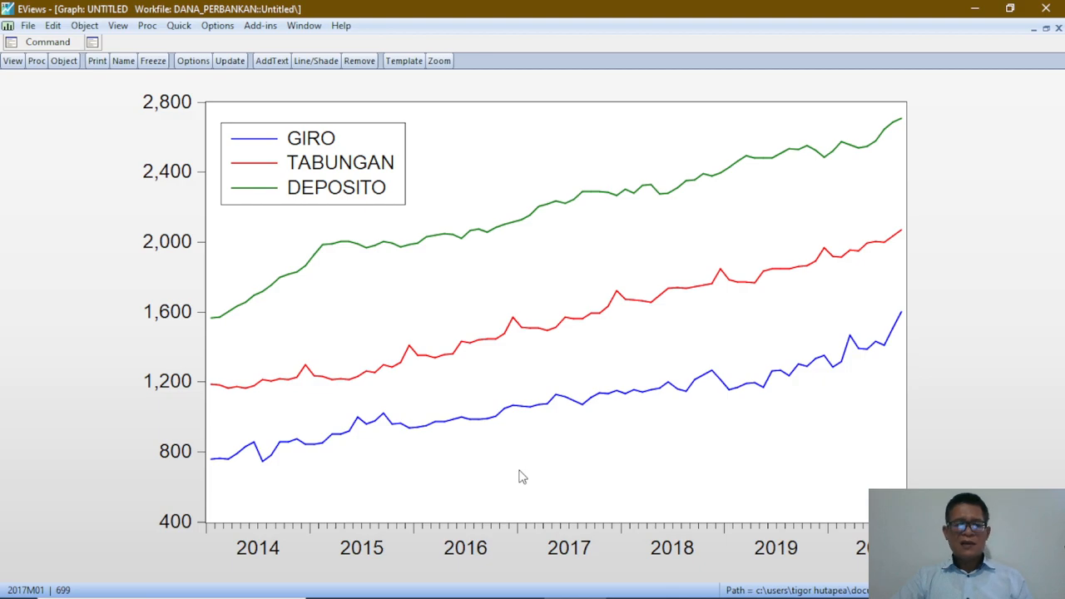
Close the giro, tabungan and deposito graph, deleting the untitled object, and clear the series selection in the workfile.
click(1047, 30)
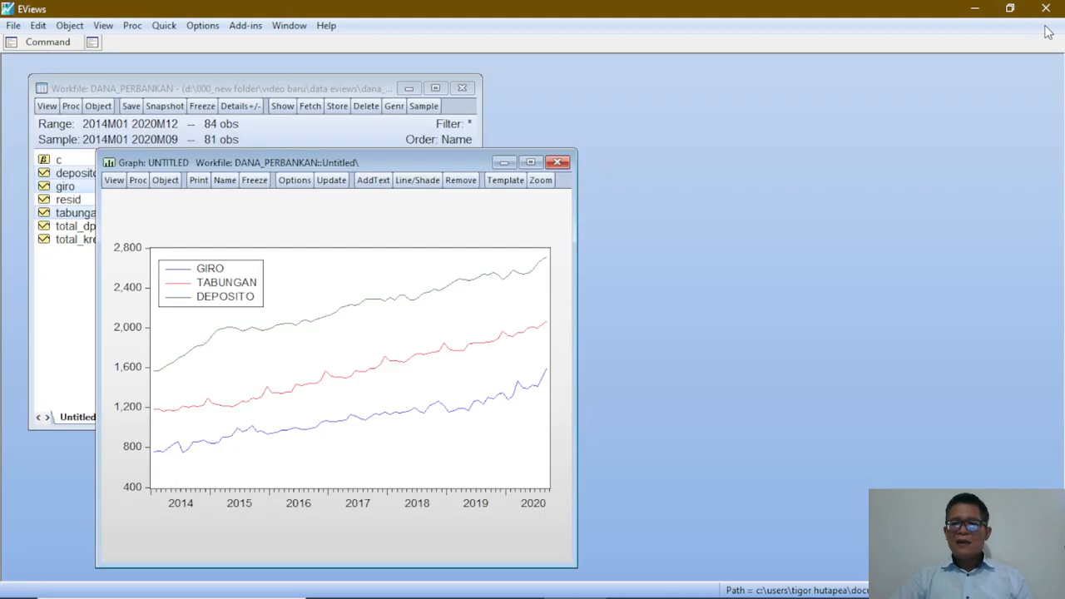
click(562, 164)
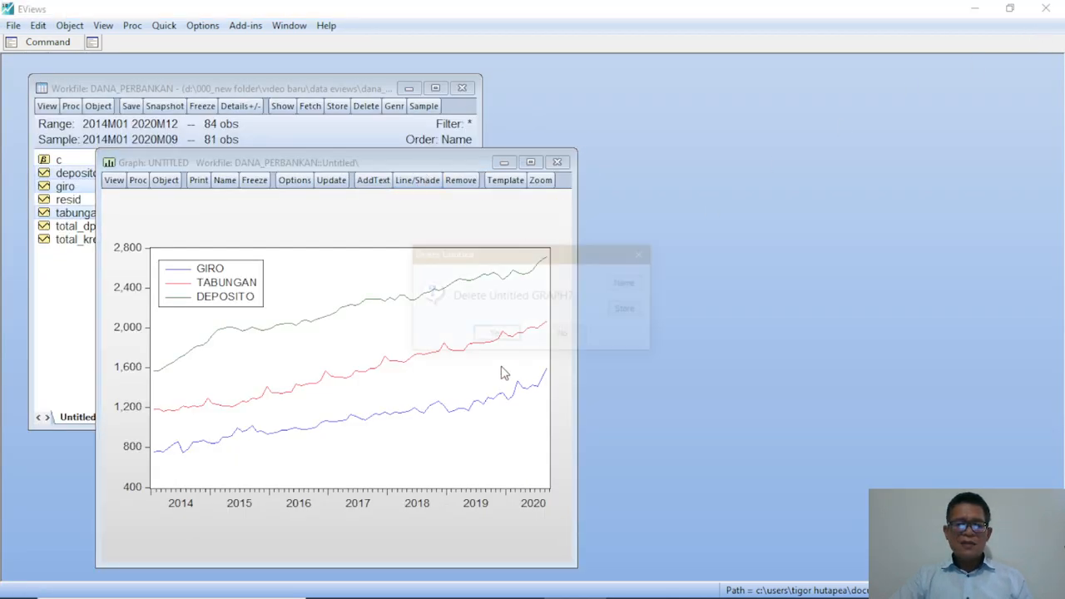
click(494, 335)
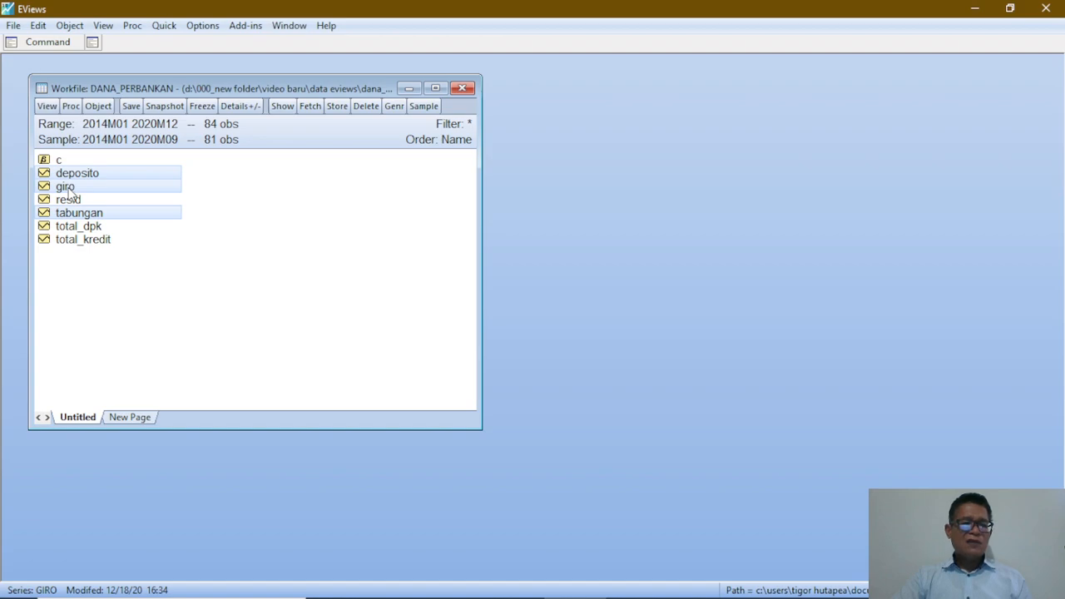
click(129, 285)
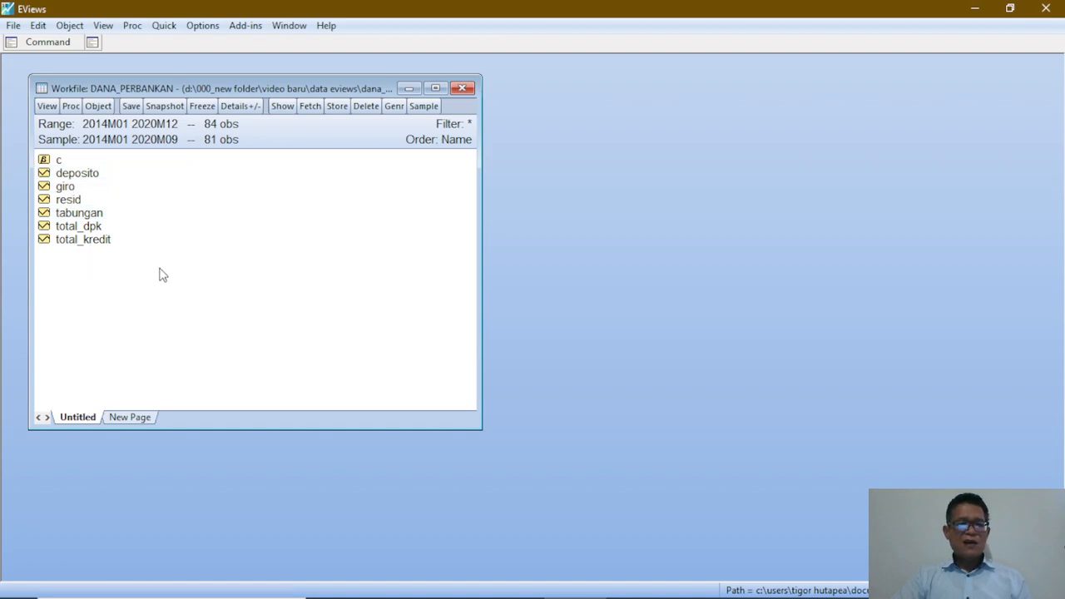
Generate the Histogram and Stats view for the series GIRO, view it maximized, and close the series window.
click(66, 188)
click(163, 26)
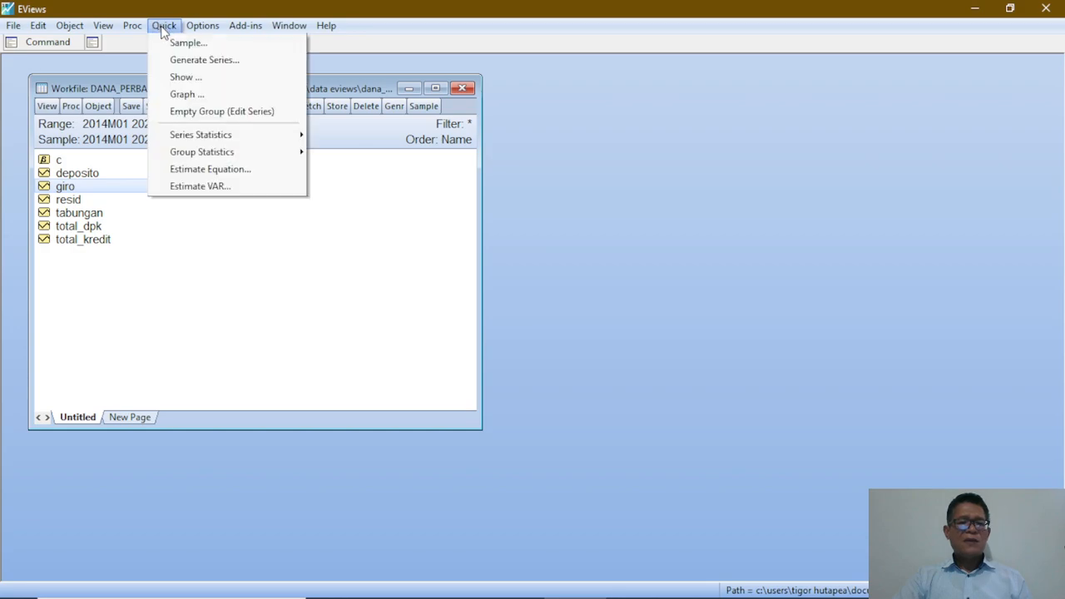
mouse_move(219, 141)
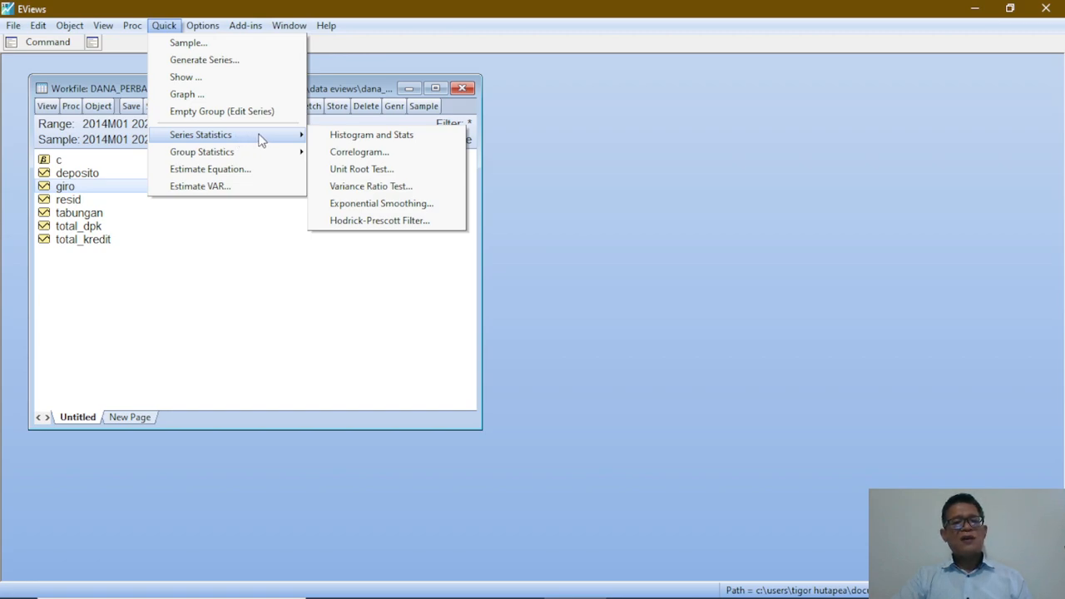
click(350, 139)
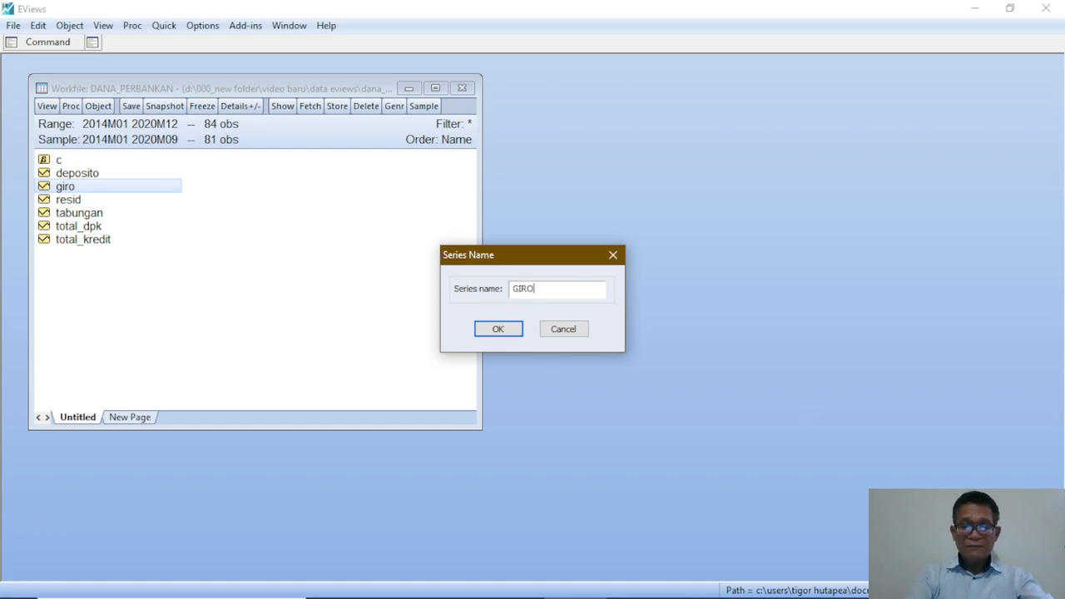
text(GIRO)
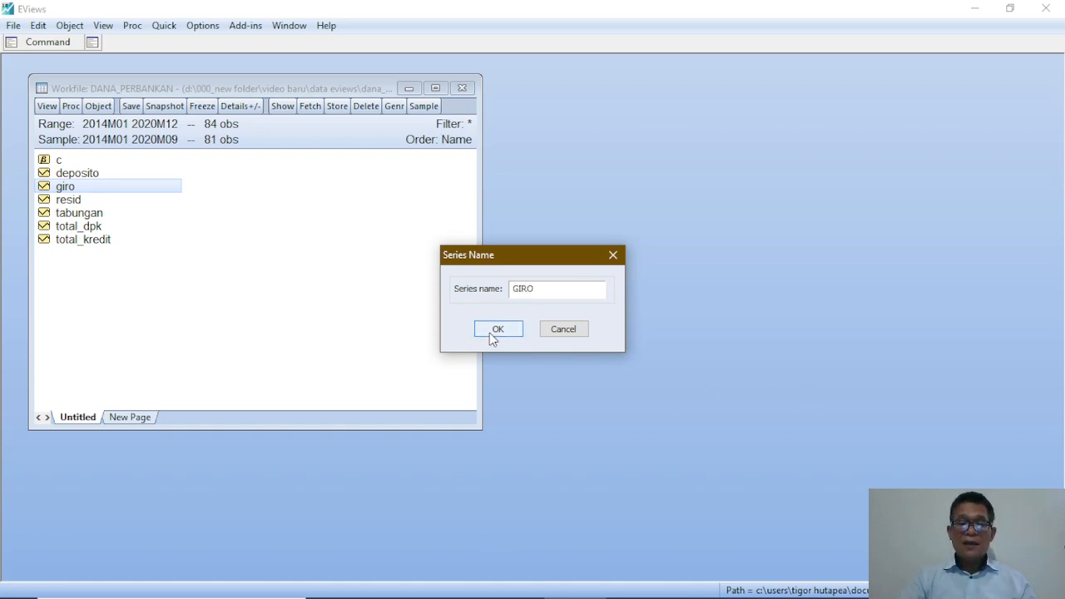
click(491, 333)
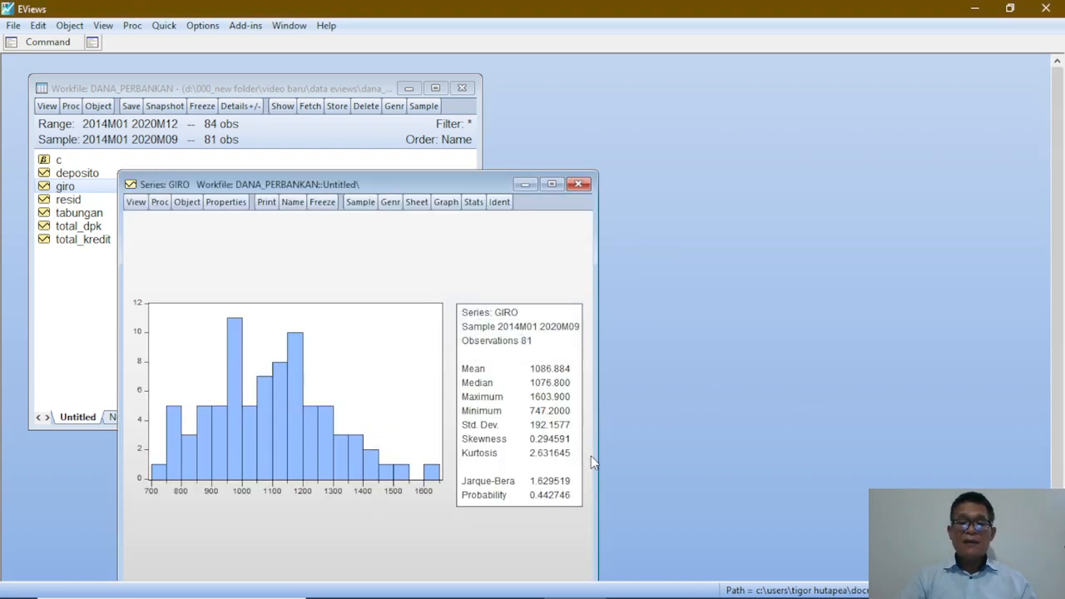
click(553, 184)
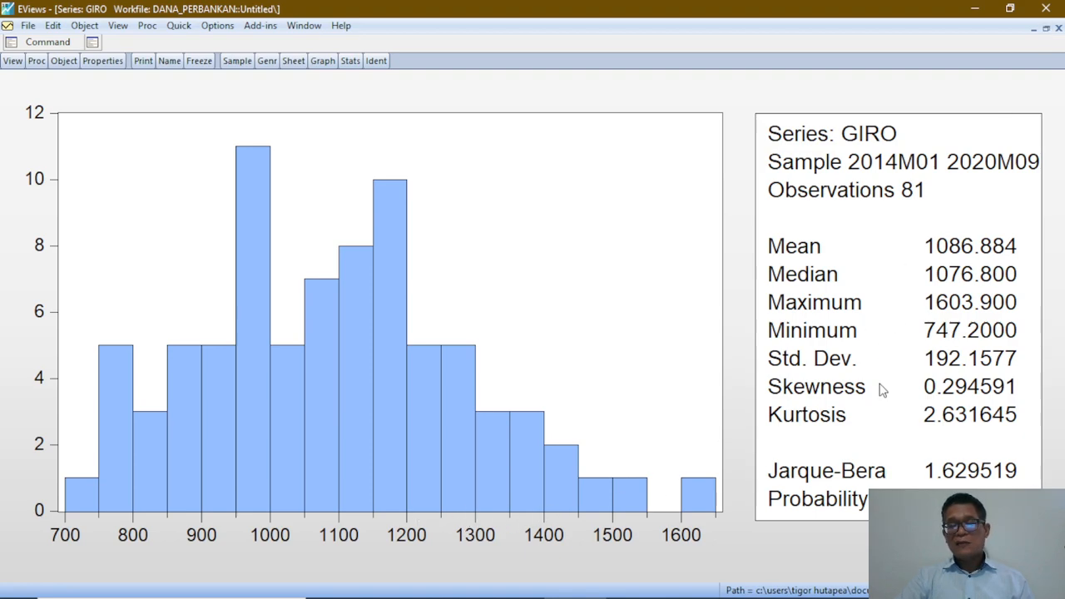
click(1046, 28)
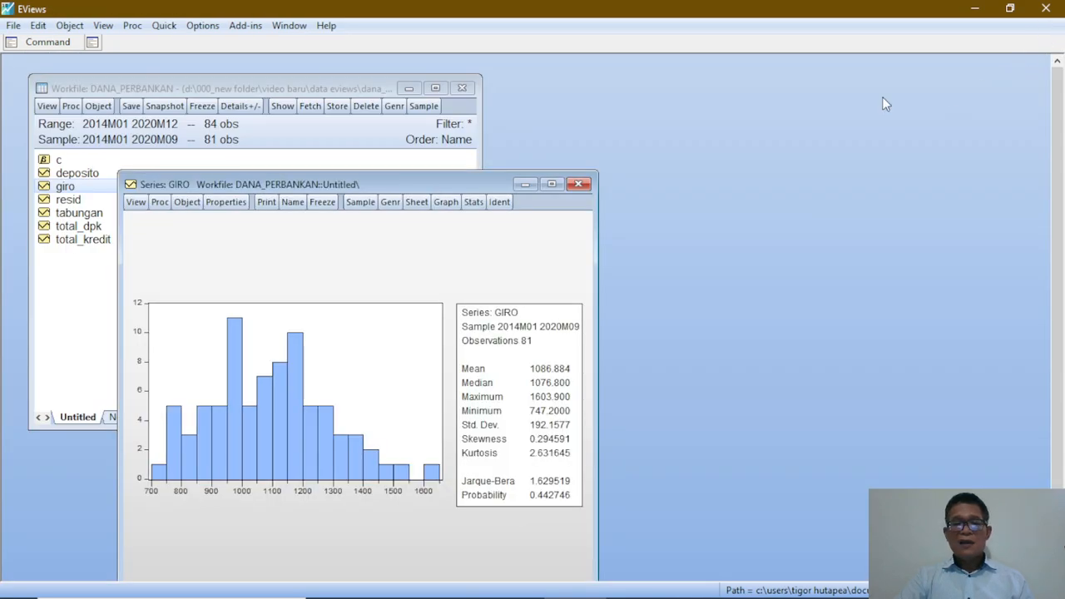
click(585, 184)
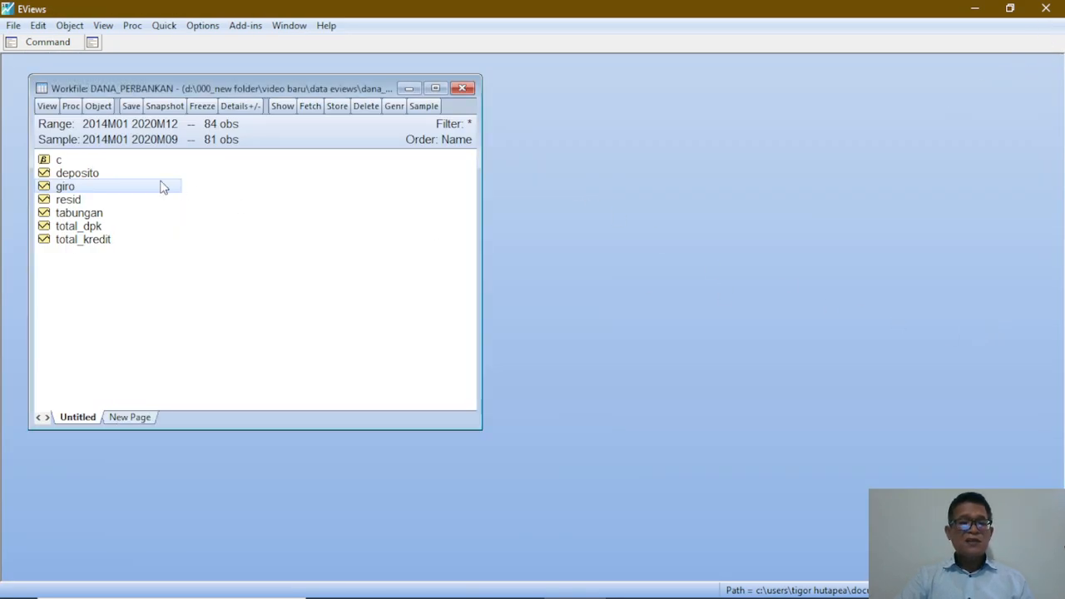
Generate the Histogram and Stats view for the series TABUNGAN, view it maximized, and close the series window.
click(66, 214)
click(161, 26)
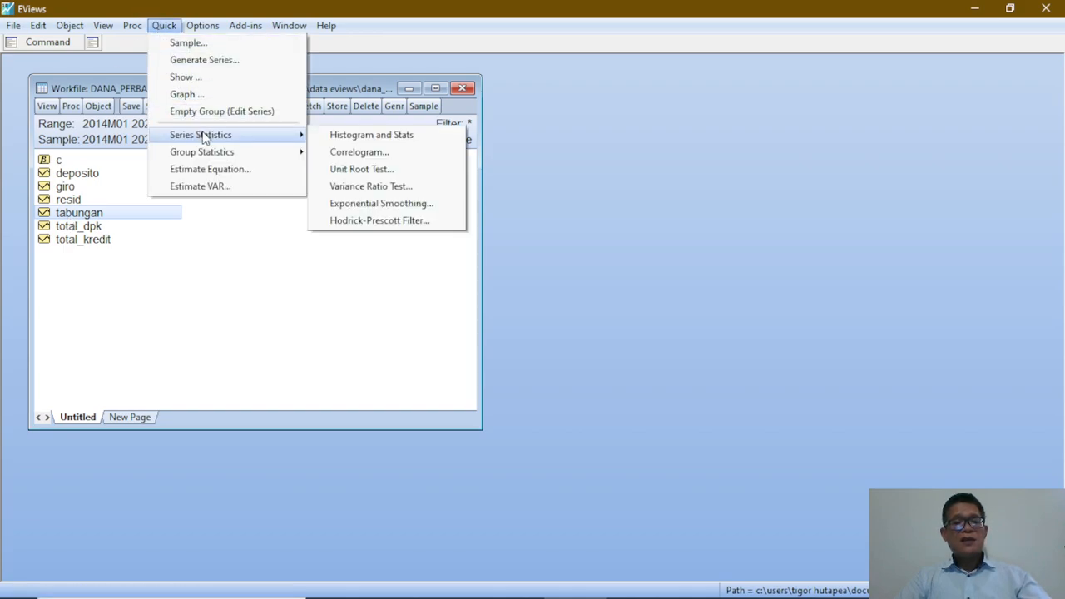
click(360, 136)
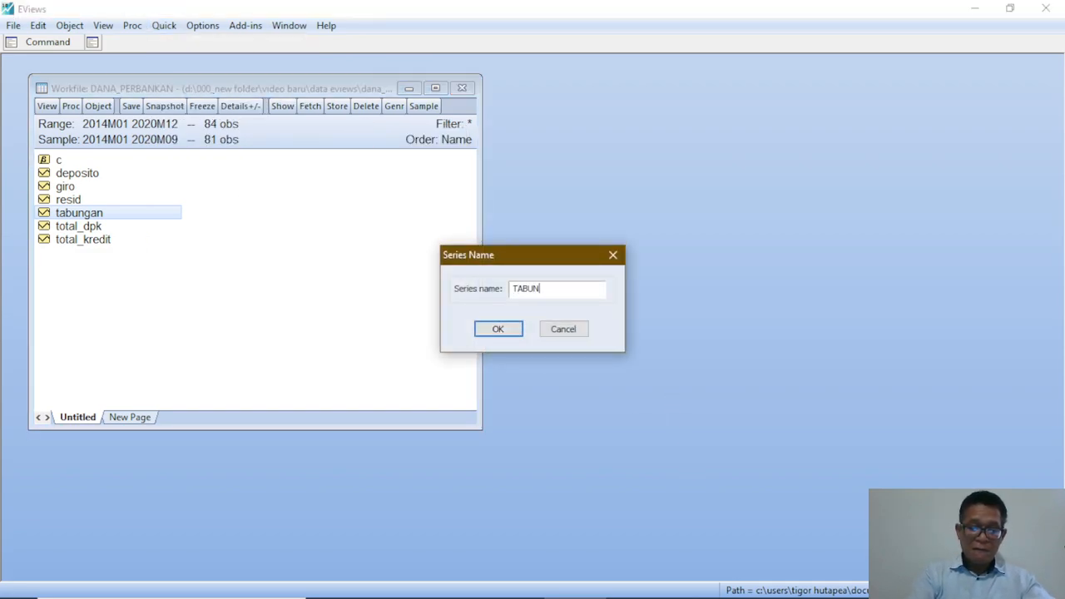
text(TABUNGAN)
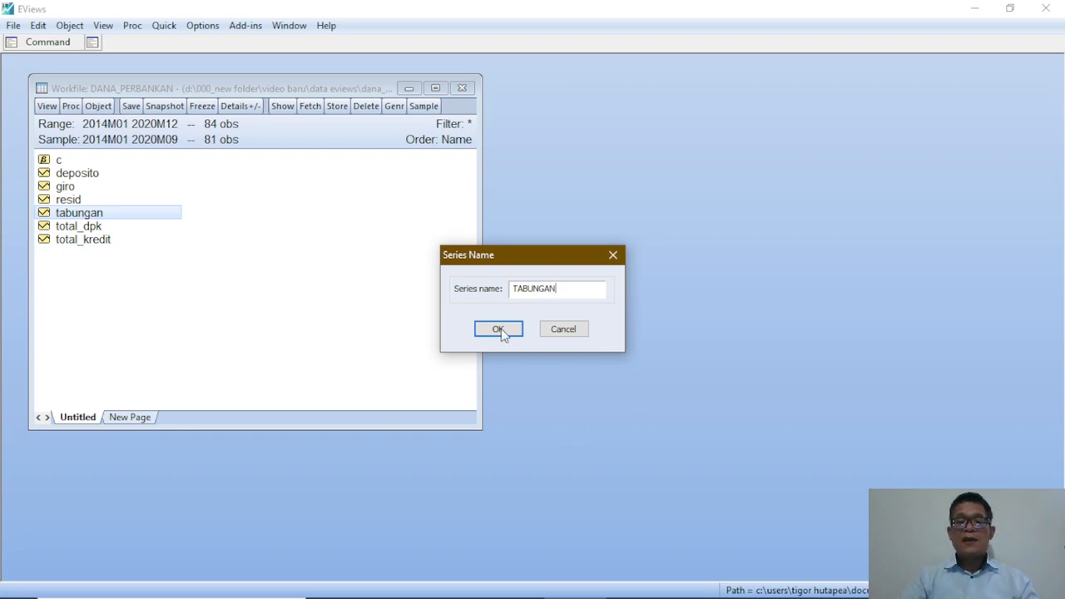
click(499, 329)
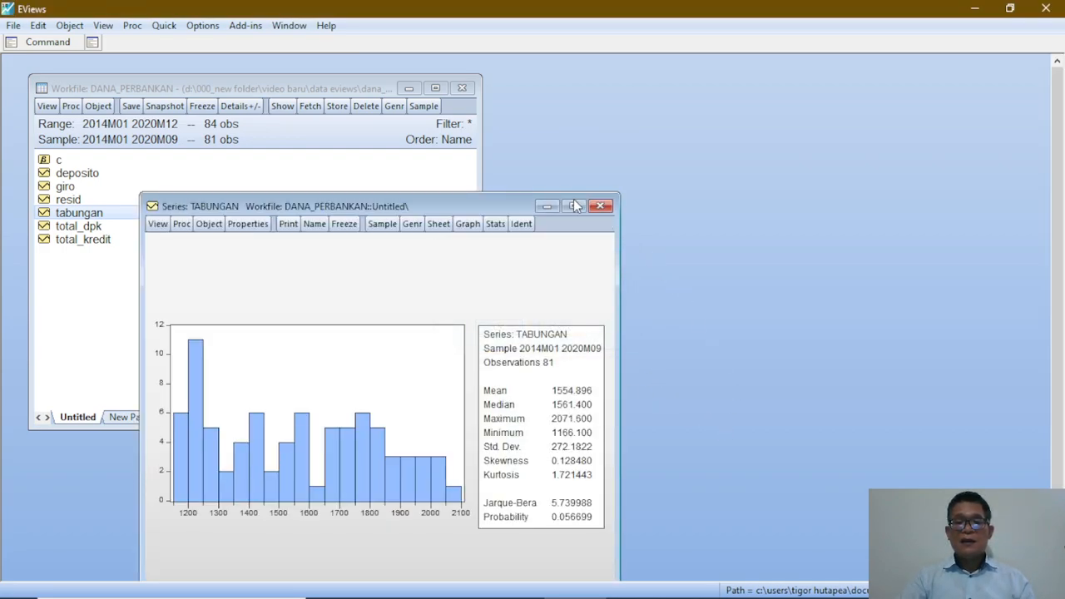
click(573, 206)
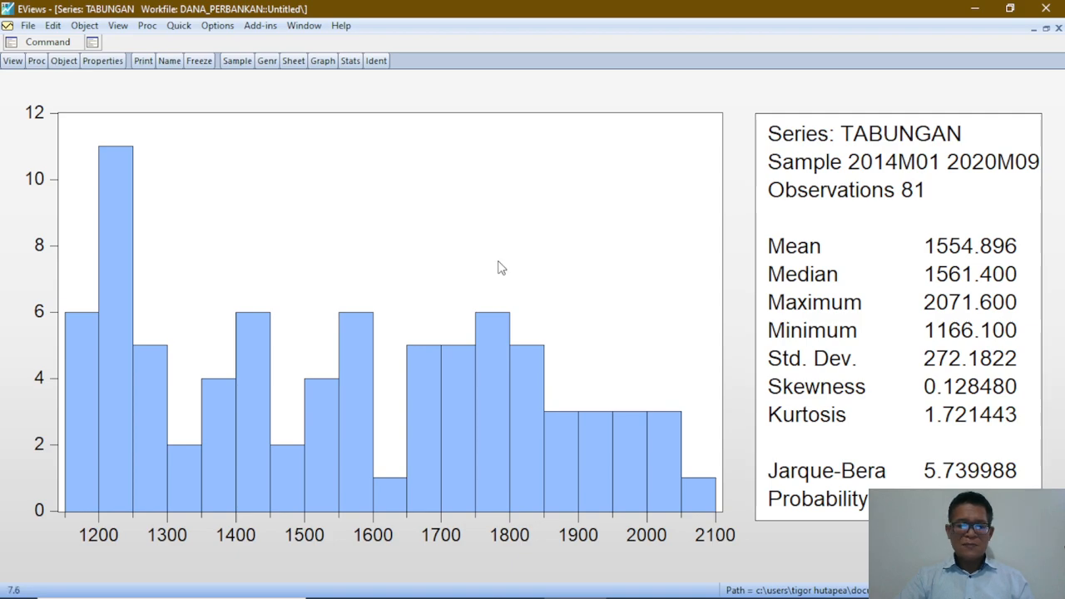
click(1046, 29)
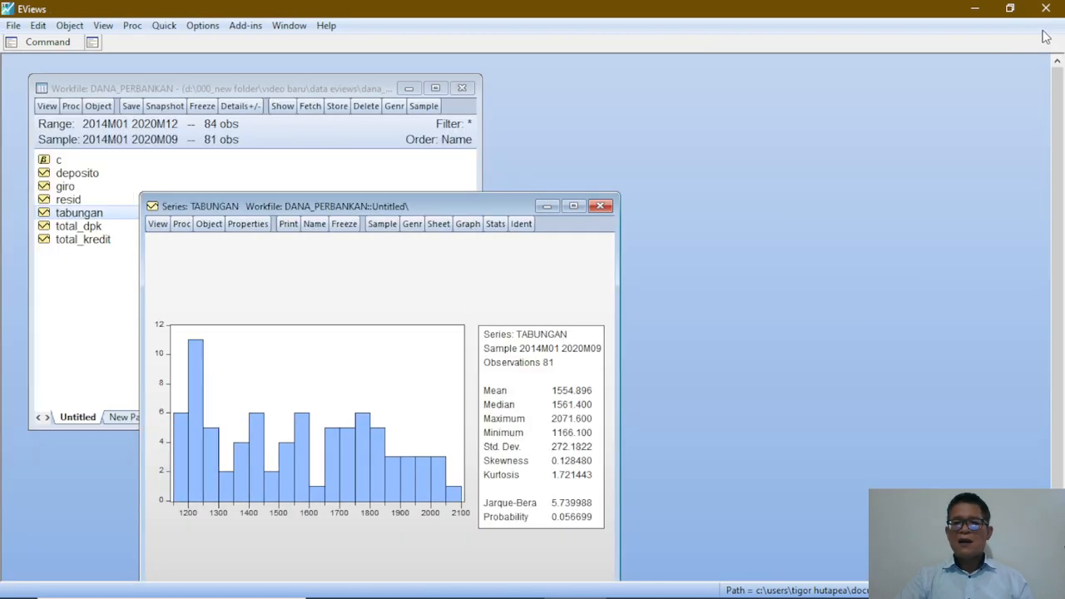
click(605, 208)
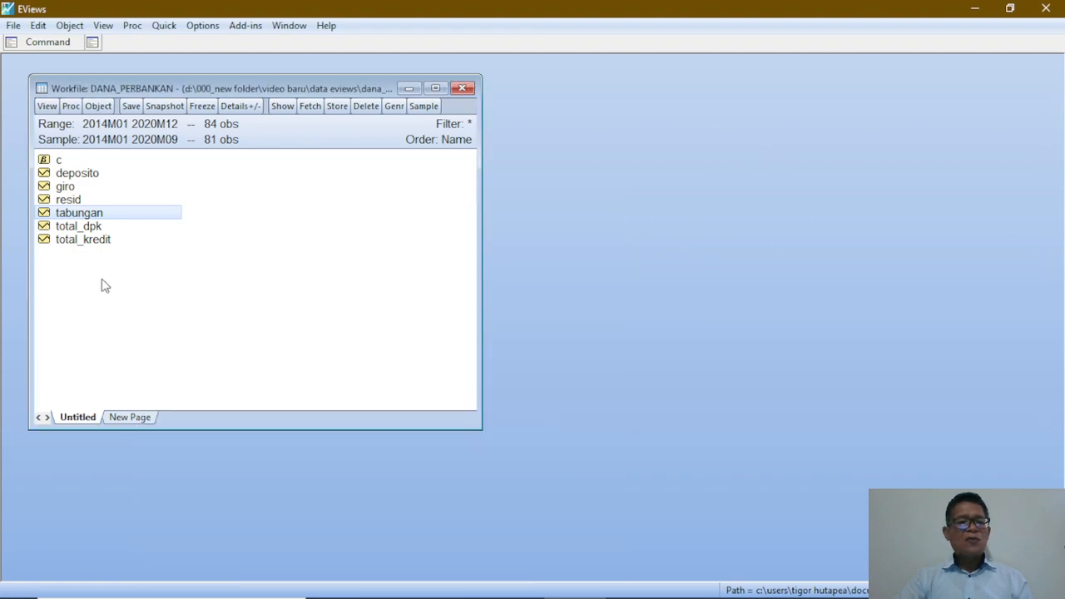
Generate the Histogram and Stats view for the series DEPOSITO and maximize its window.
click(71, 174)
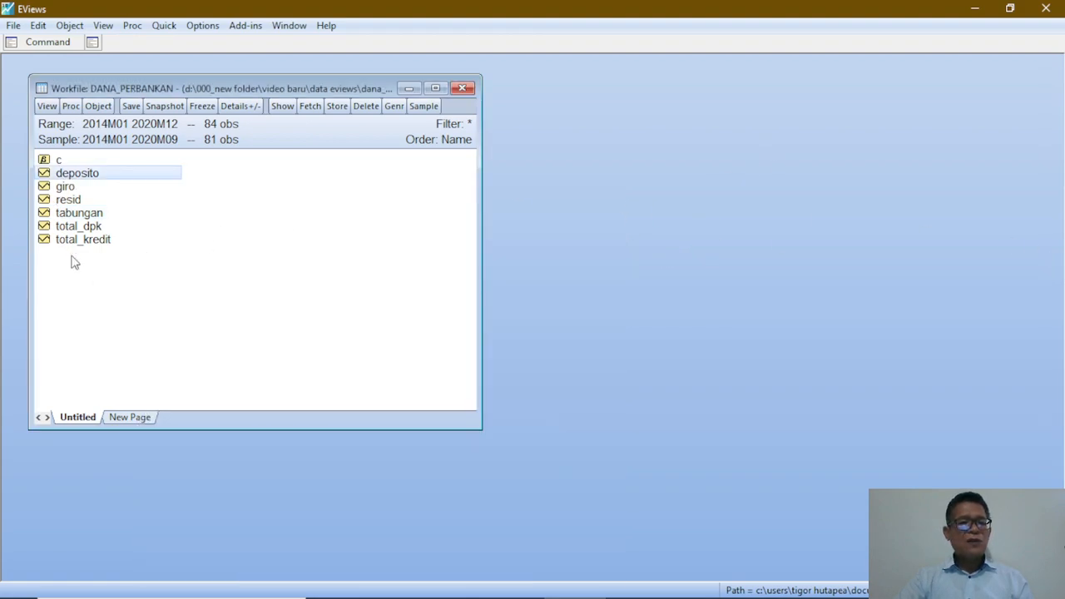
click(162, 26)
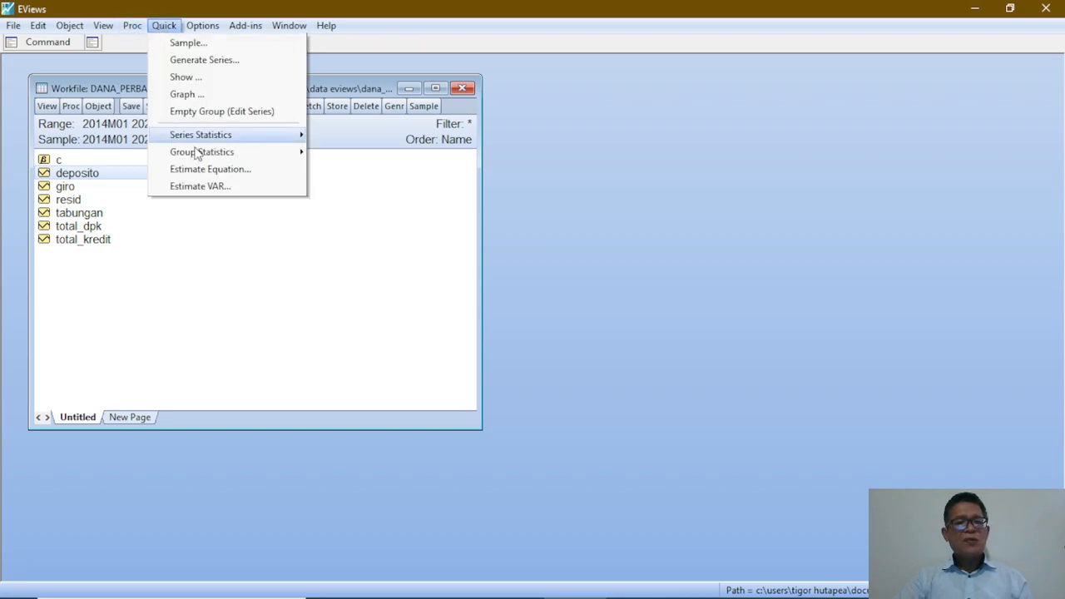
mouse_move(225, 137)
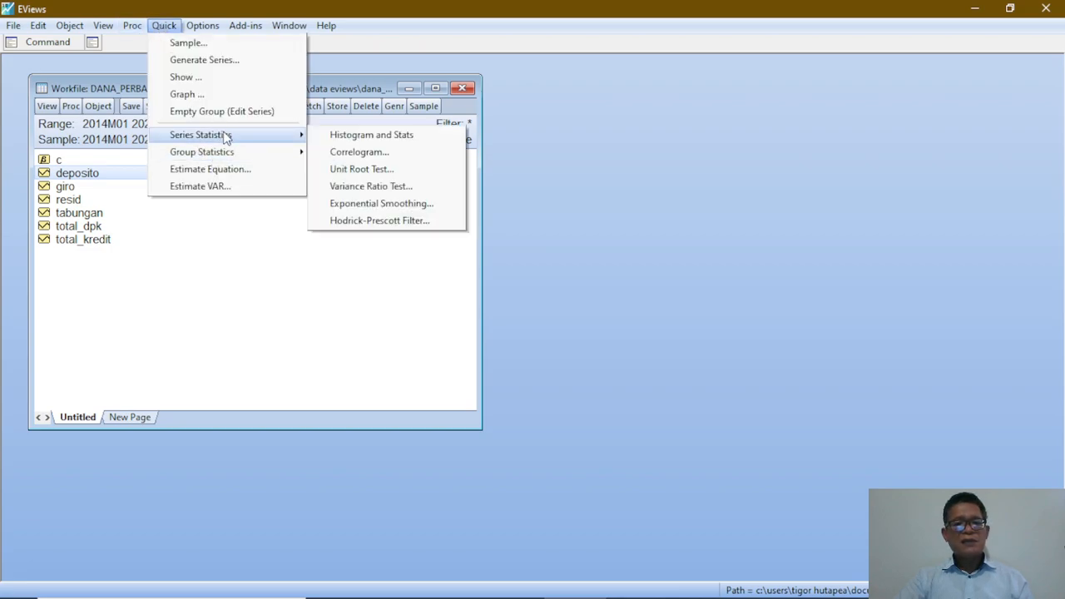
click(337, 138)
text(DEPOSITO)
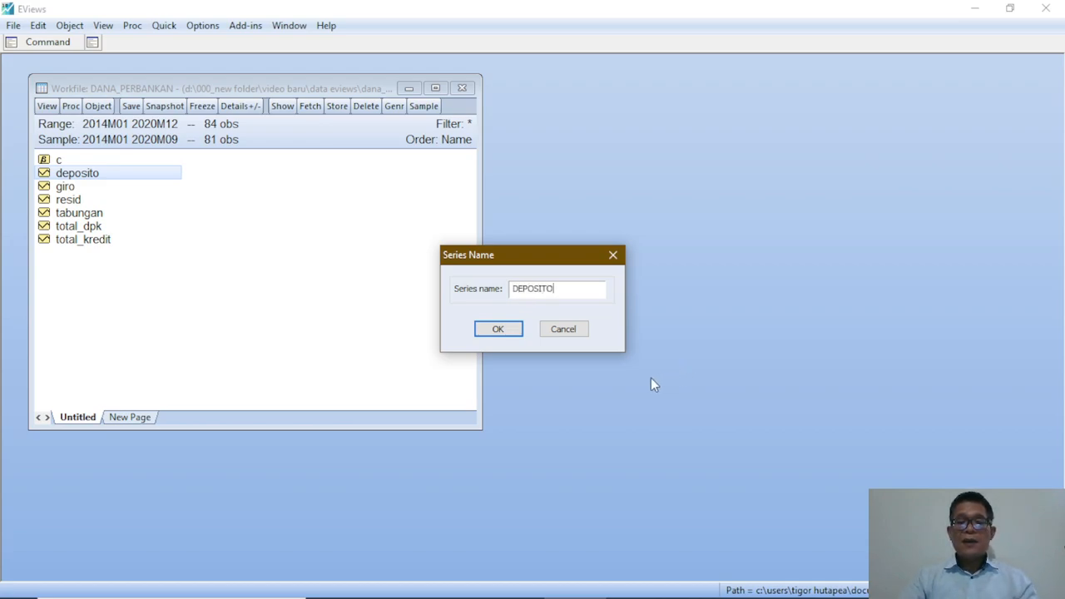
click(498, 329)
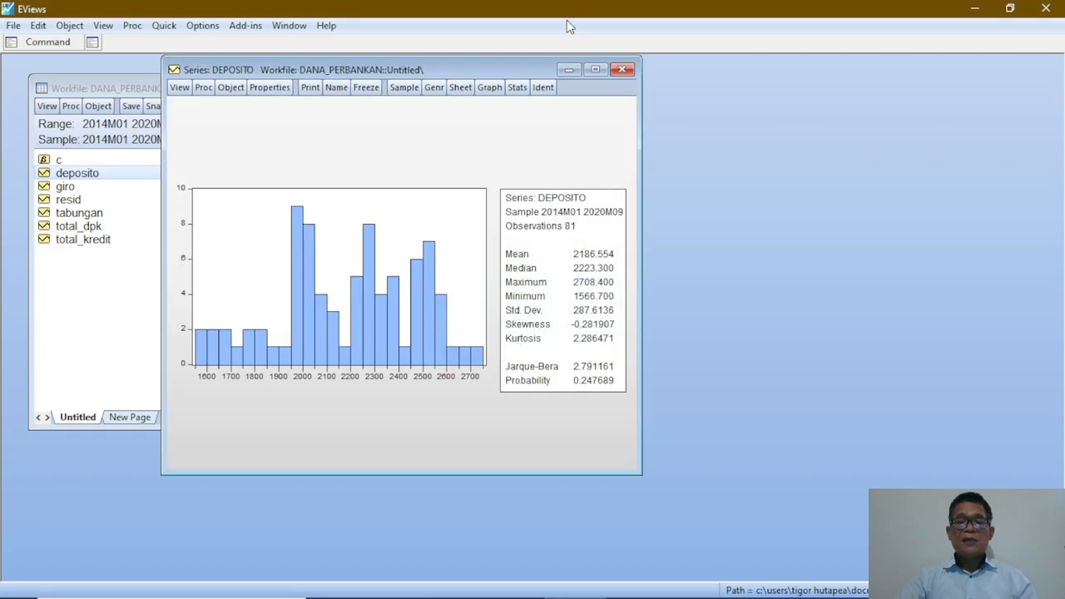
click(595, 69)
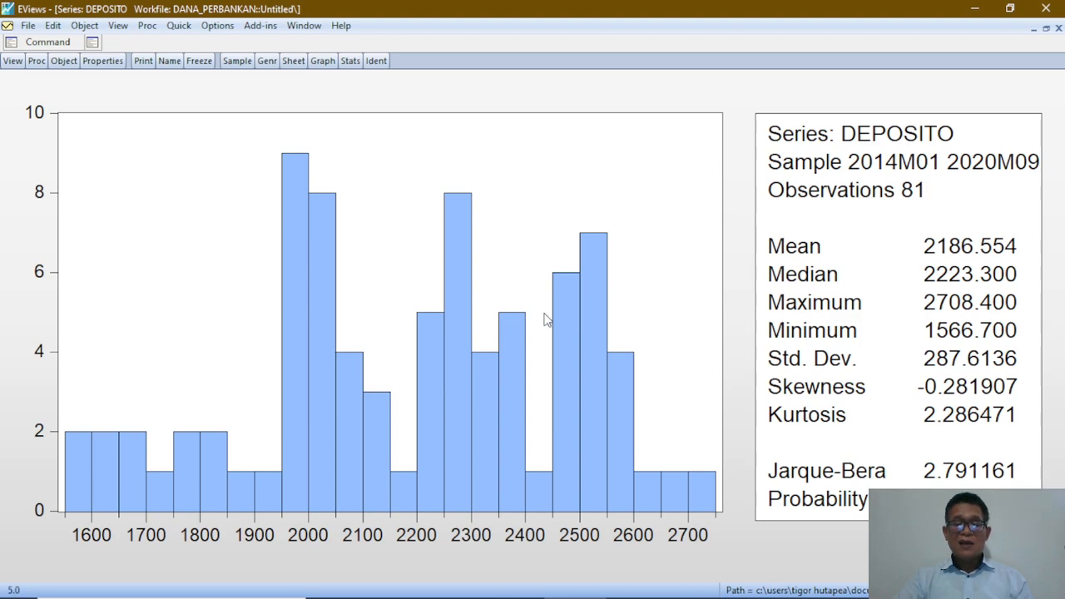
Switch to the running PowerPoint slide show with the Excel 2019 output table for GIRO, TABUNGAN and DEPOSITO.
mouse_move(665, 595)
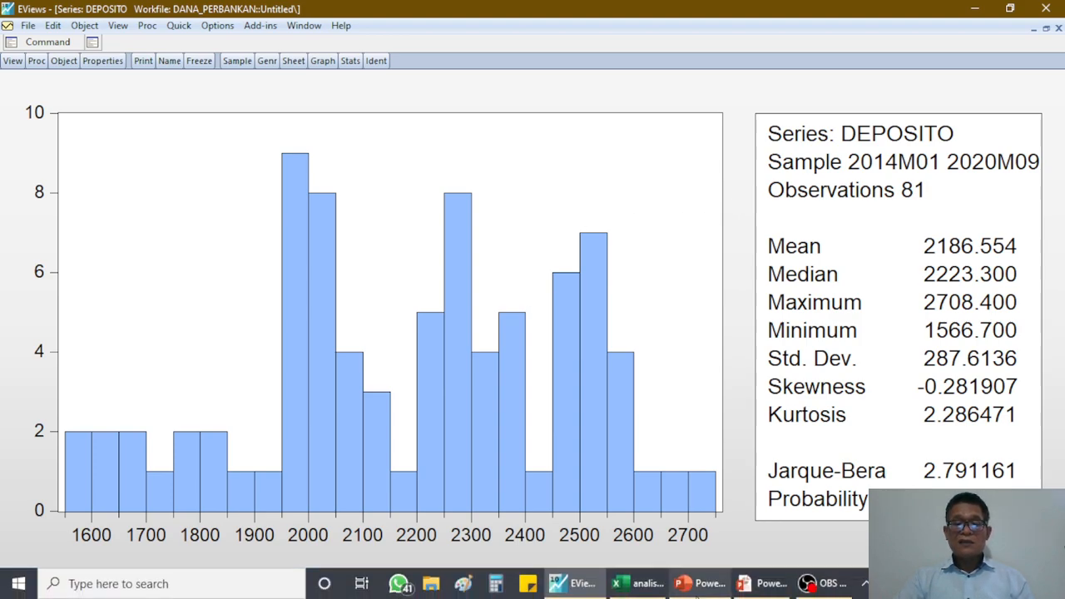
mouse_move(773, 583)
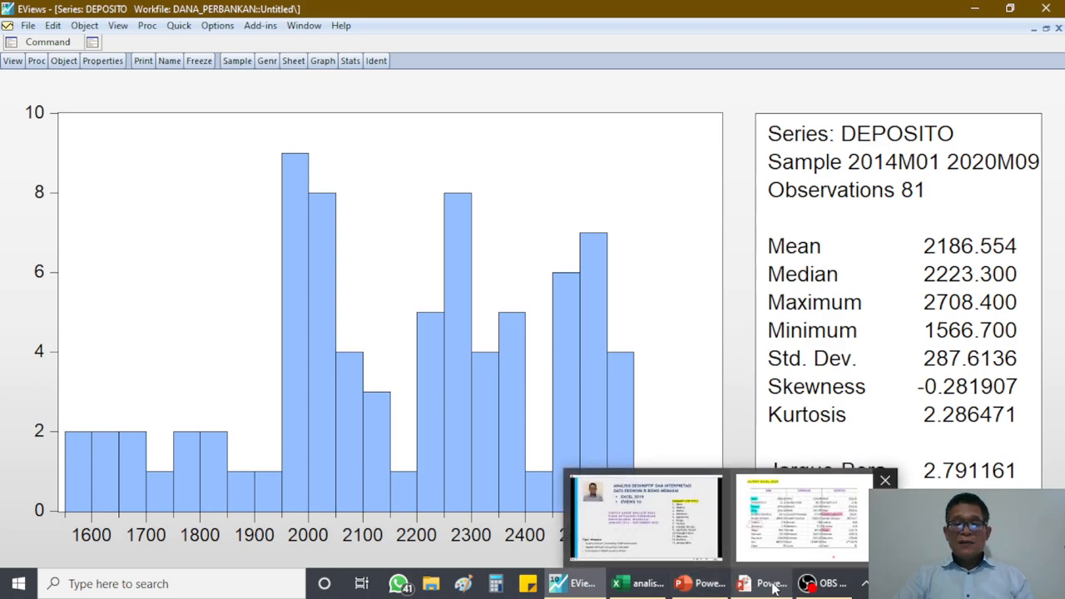
click(759, 564)
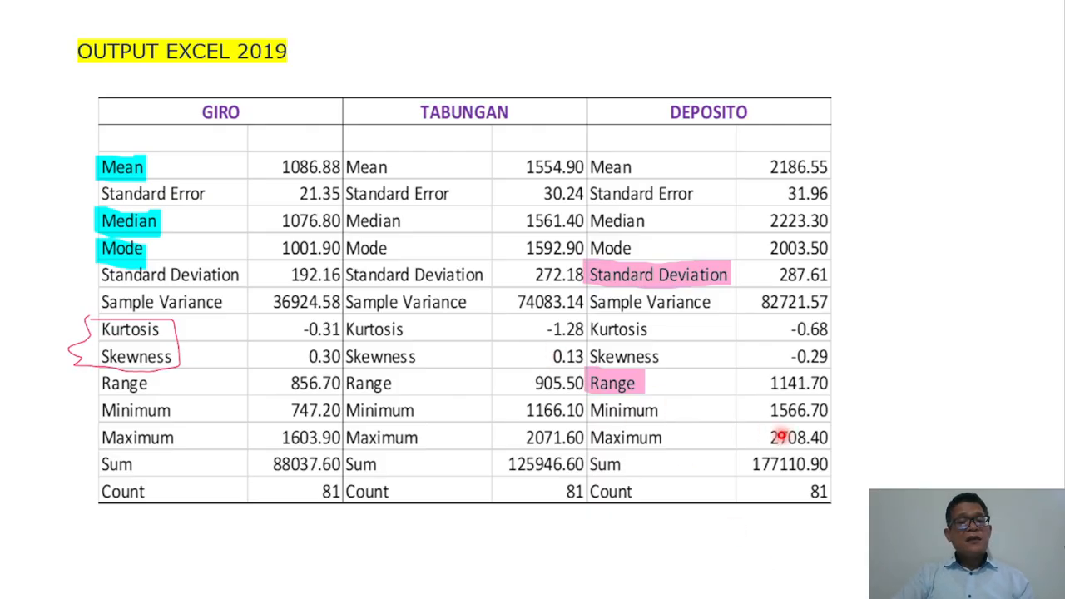